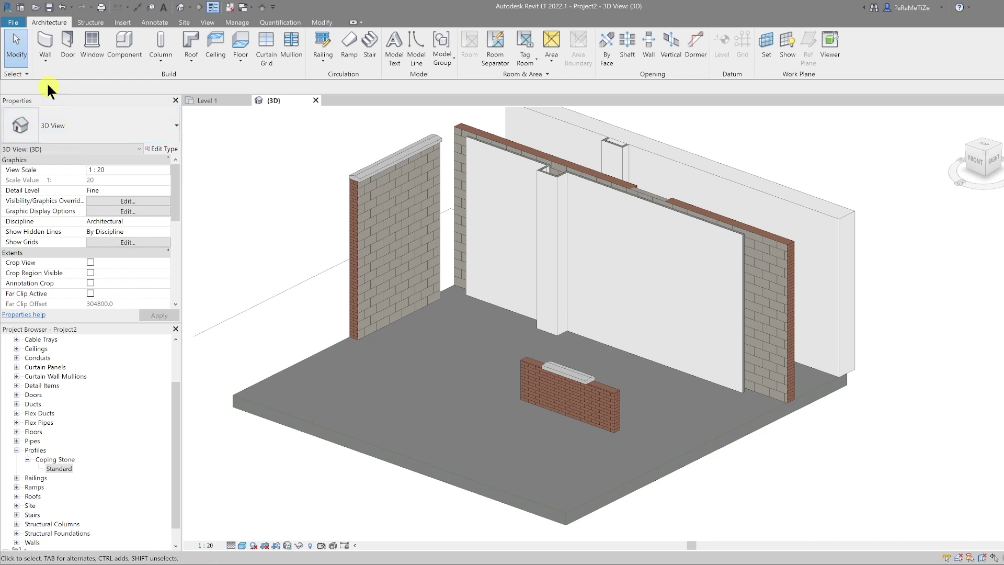
Start an architectural wall and duplicate the Garden Wall type as 'Solid Concrete'
click(44, 56)
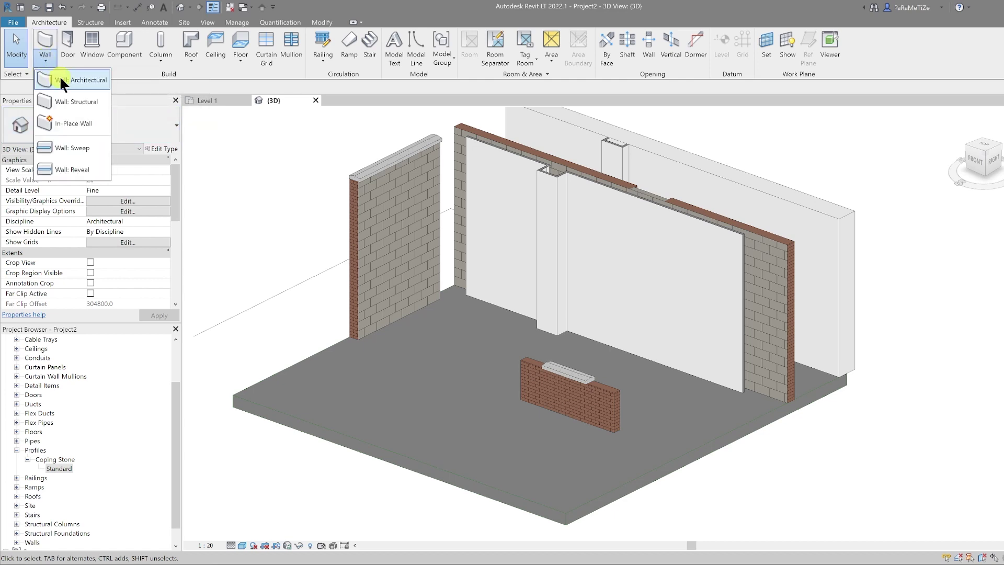
click(58, 75)
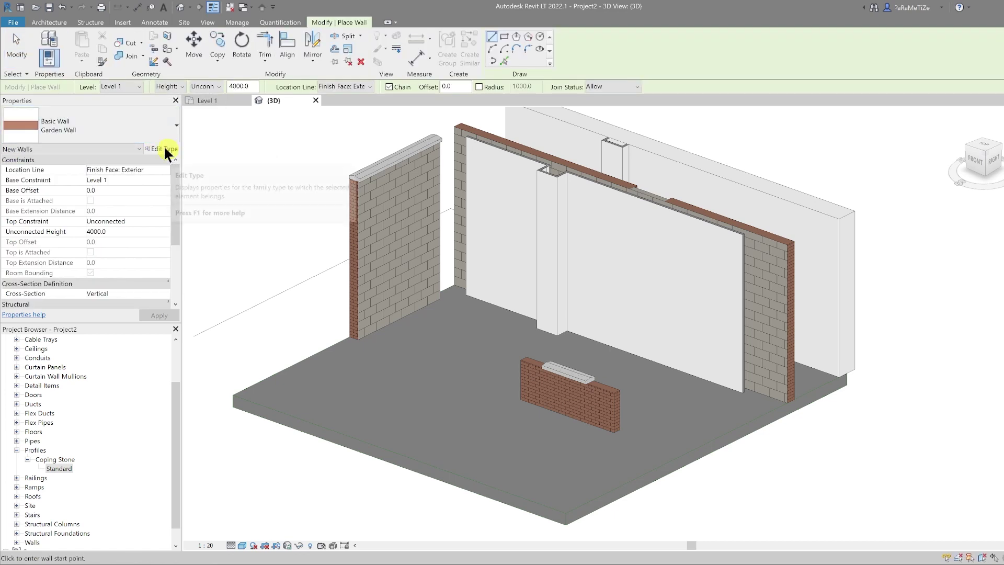
click(163, 148)
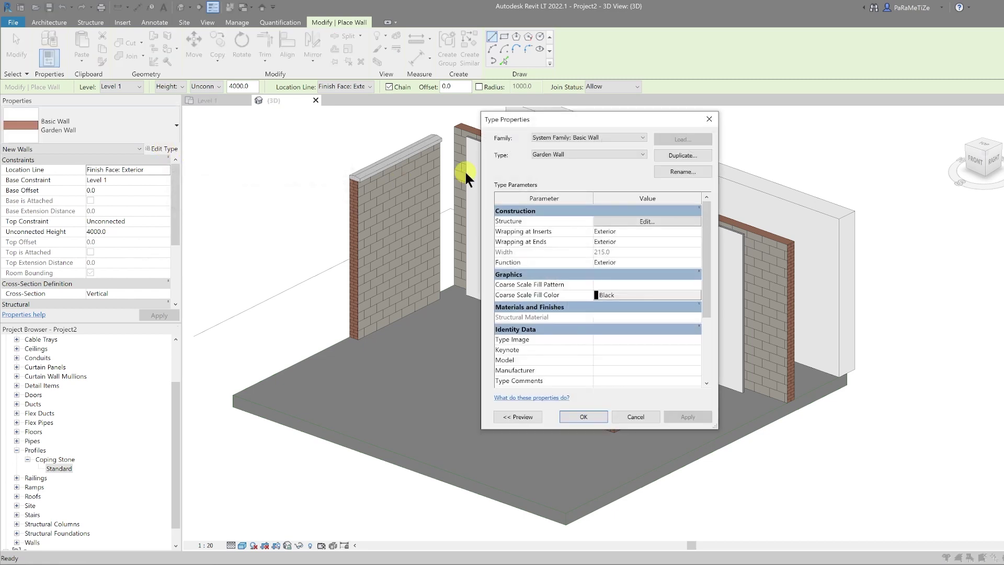
click(683, 156)
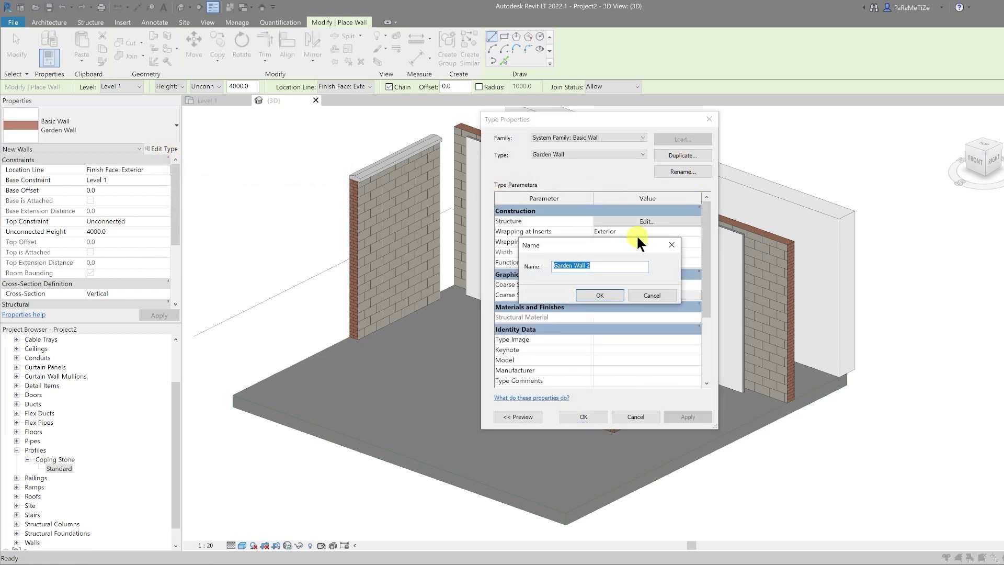
text(Solid Concrete)
key(Return)
Make the wall type's layer Concrete - Cast-in-Place Concrete, 500 mm thick
click(629, 222)
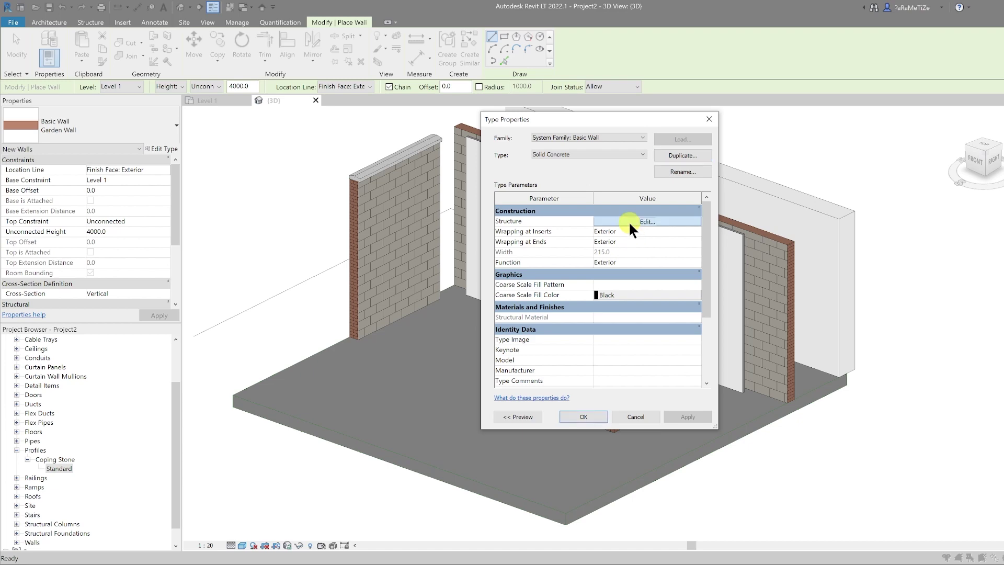
click(595, 197)
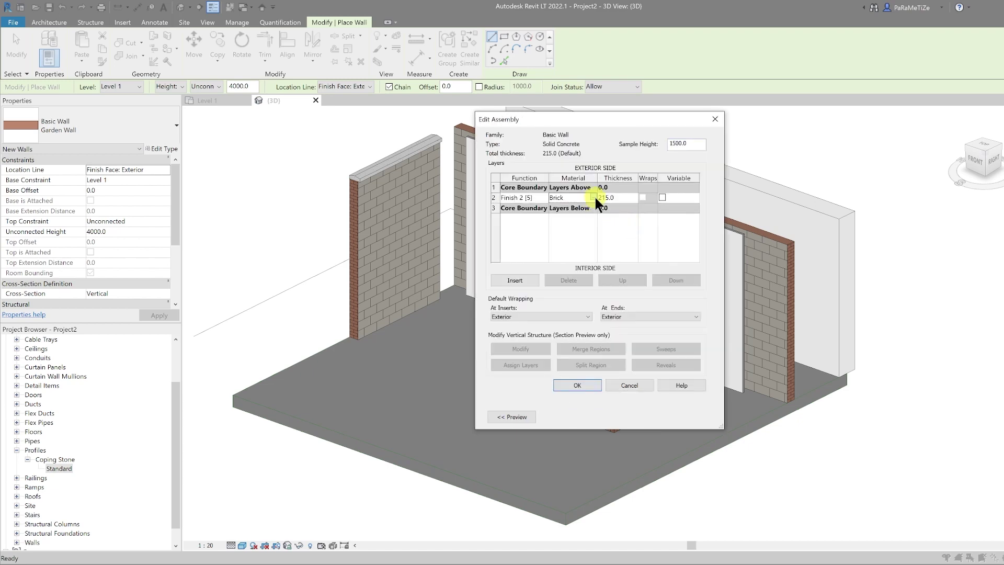
click(594, 197)
click(141, 276)
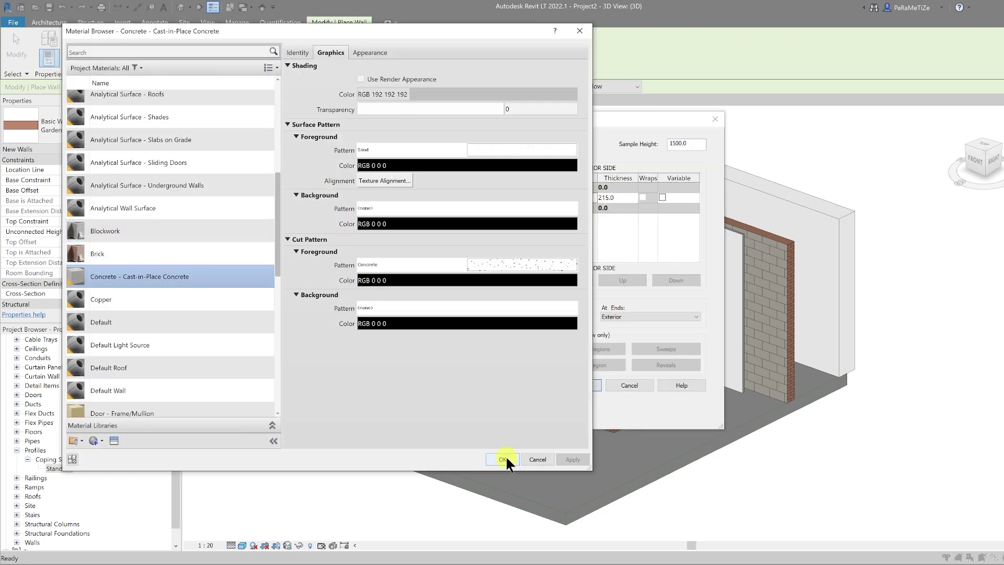
click(502, 459)
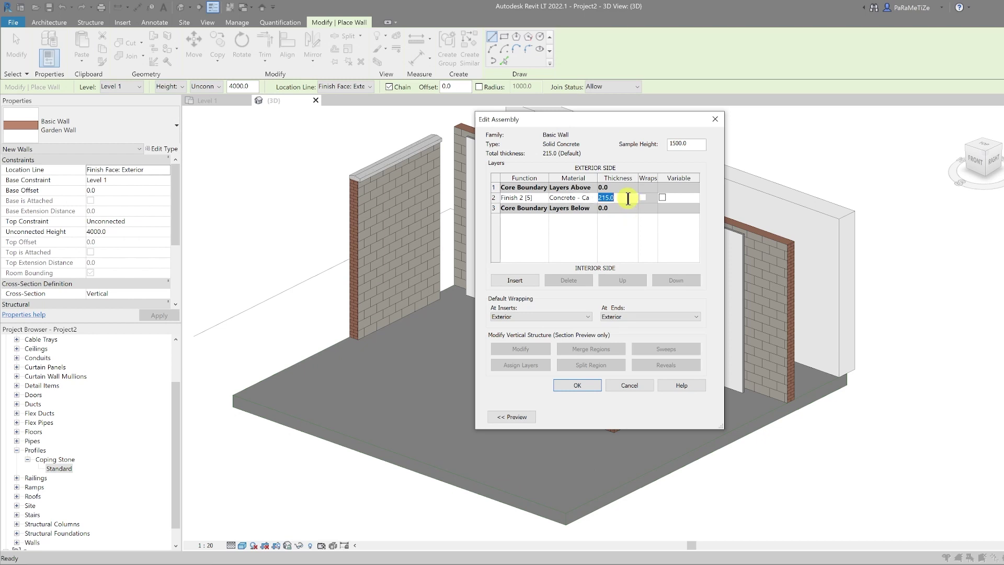
text(500)
key(Return)
Delete the coping stone sweep from the Solid Concrete type and apply the changes
click(645, 220)
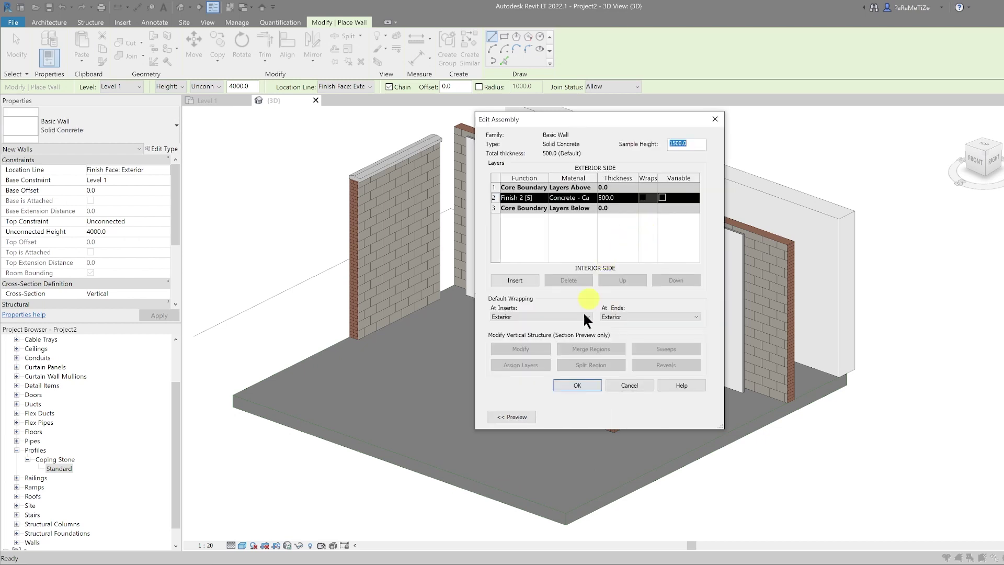
click(512, 417)
click(773, 344)
click(476, 307)
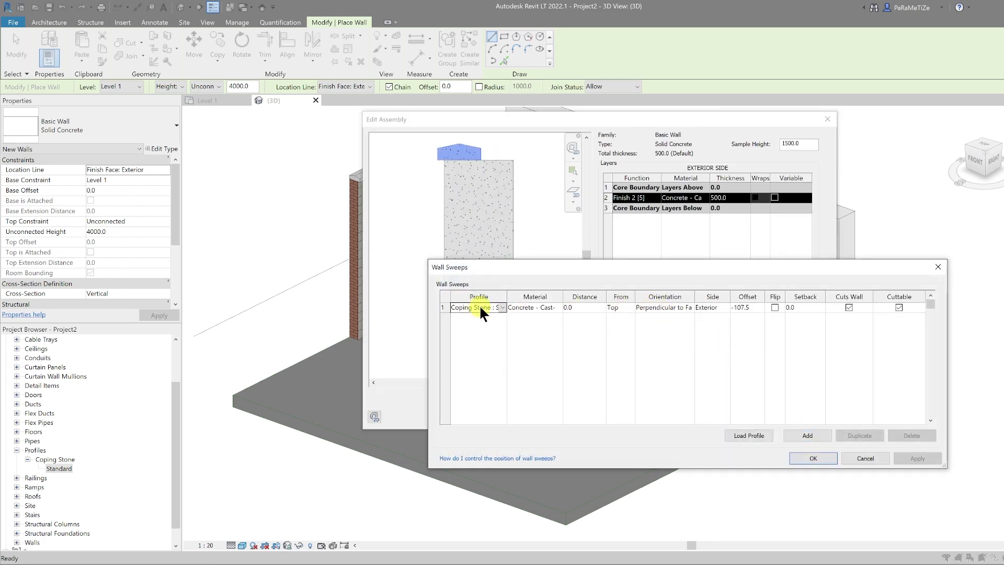
click(905, 433)
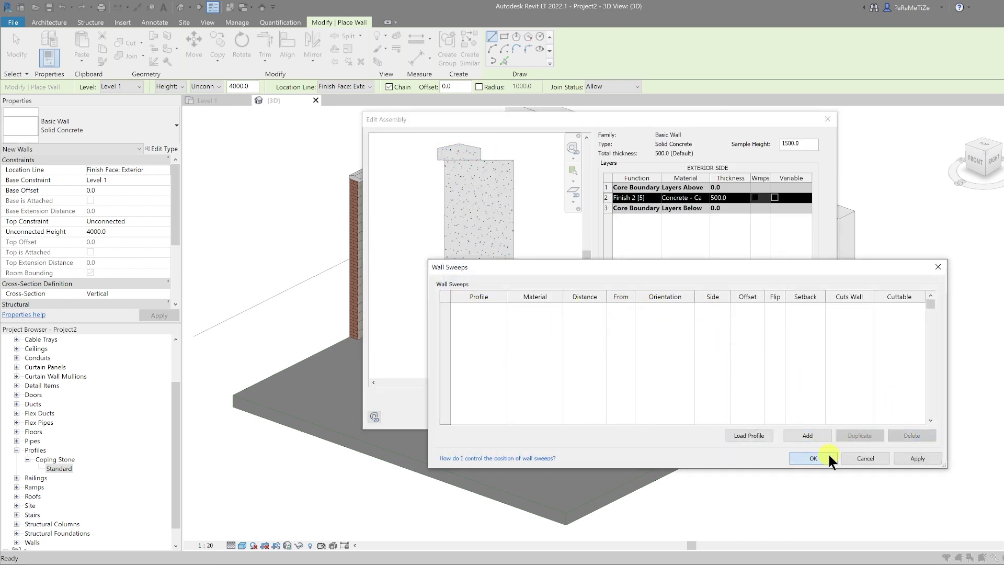
click(827, 454)
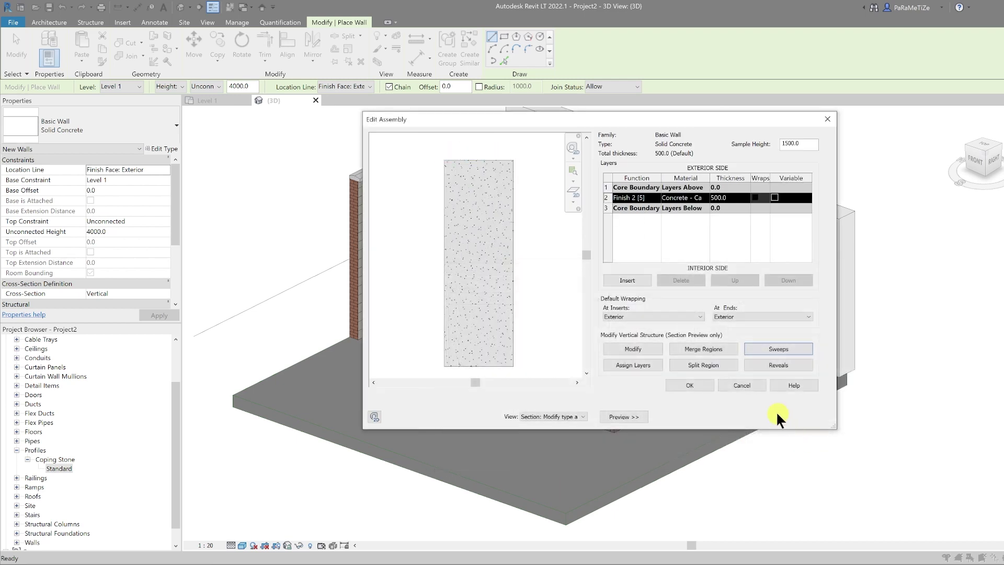
click(690, 385)
click(697, 446)
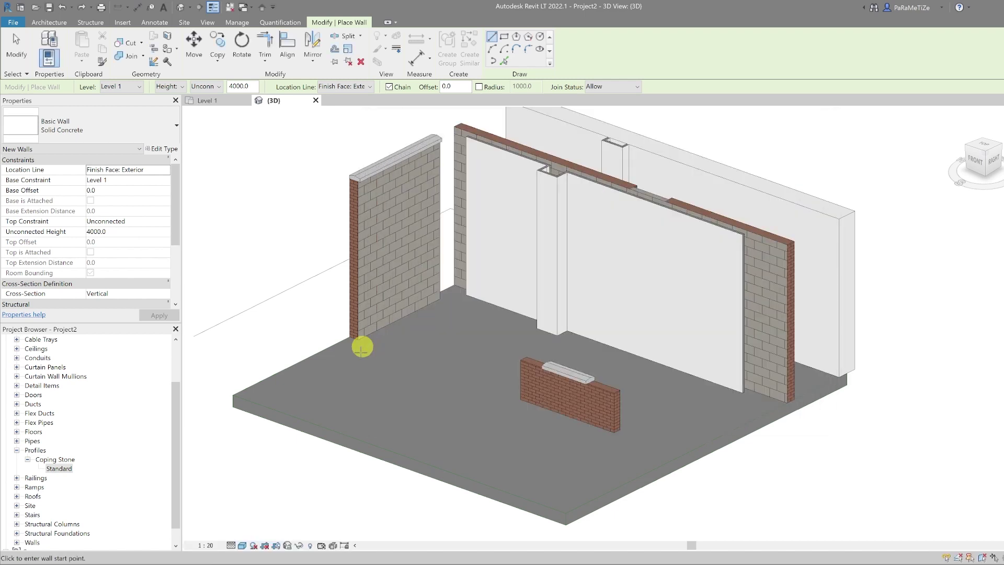
click(399, 395)
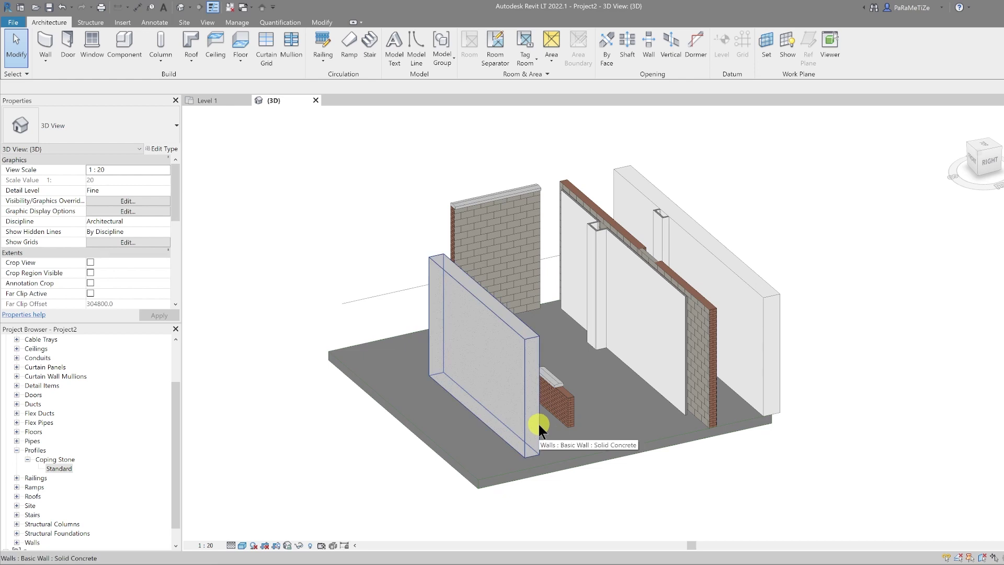
Give the new 6400 mm Solid Concrete wall a Slanted cross-section at 5° from vertical
click(539, 427)
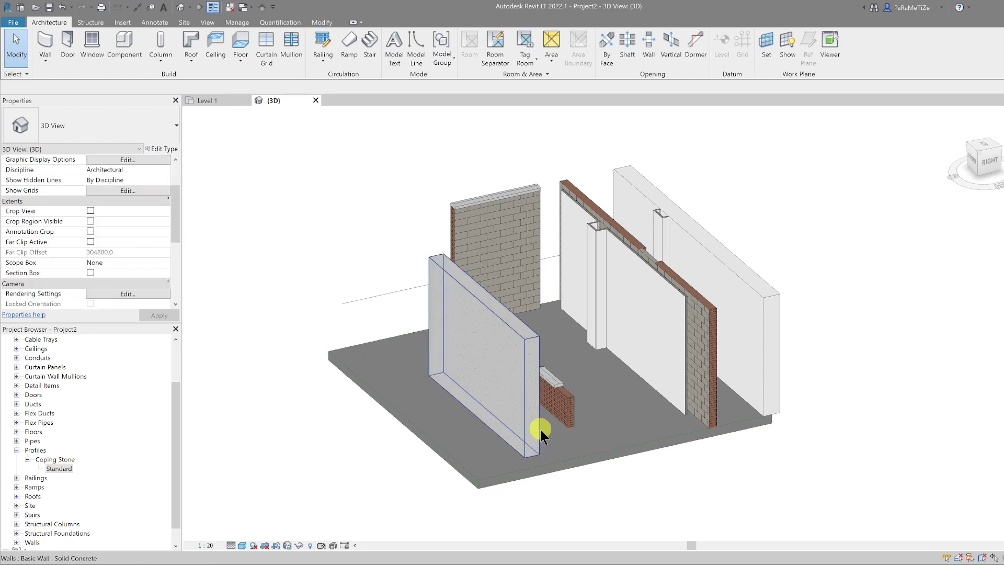
click(131, 234)
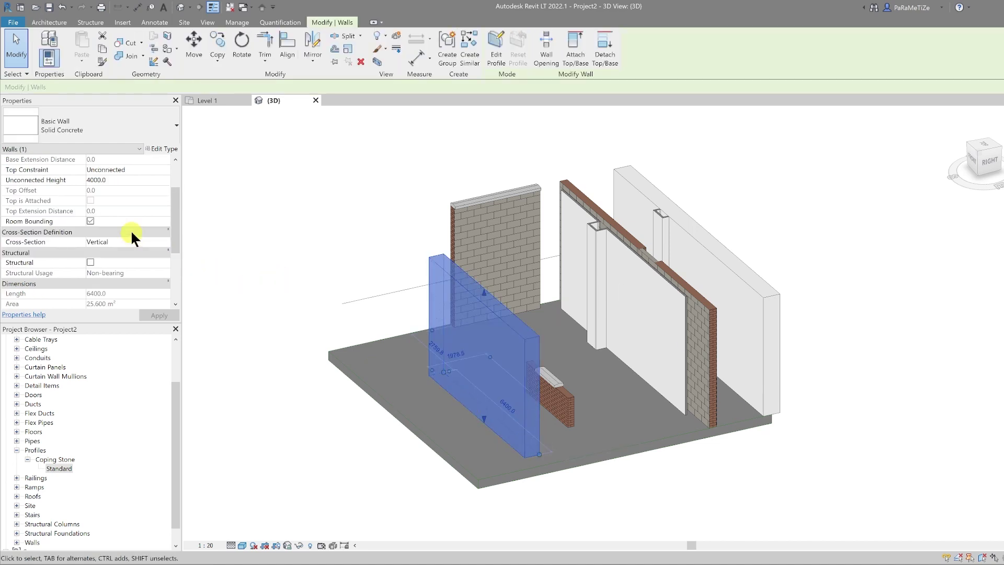
click(16, 239)
click(165, 242)
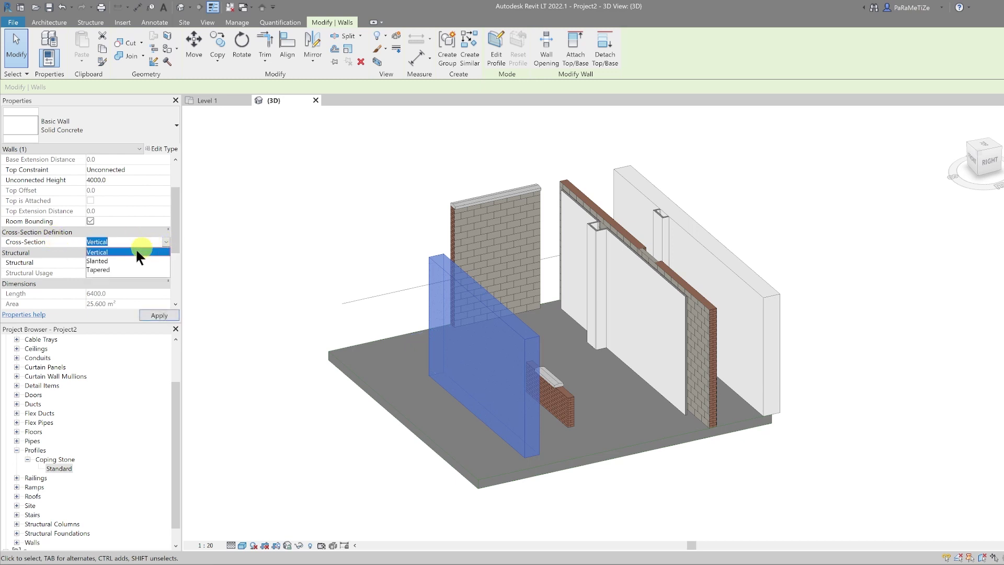
click(98, 260)
click(114, 251)
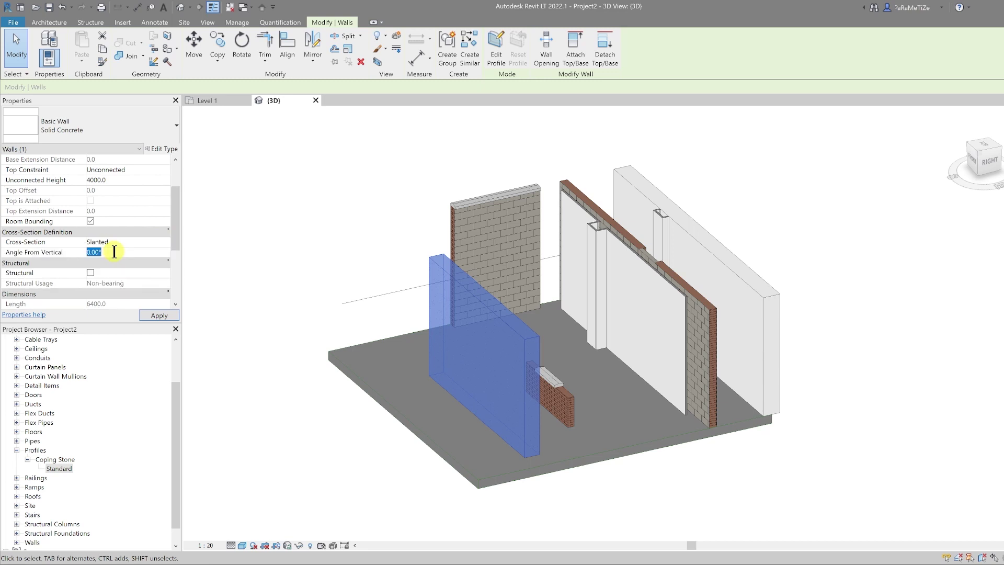
text(5)
click(148, 314)
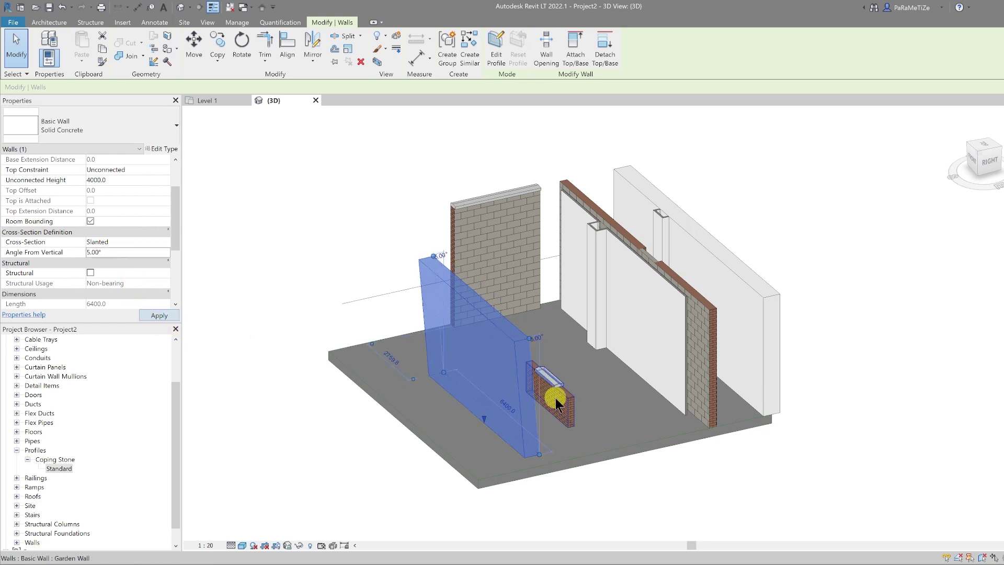
shift+middle_drag(583, 448, 500, 396)
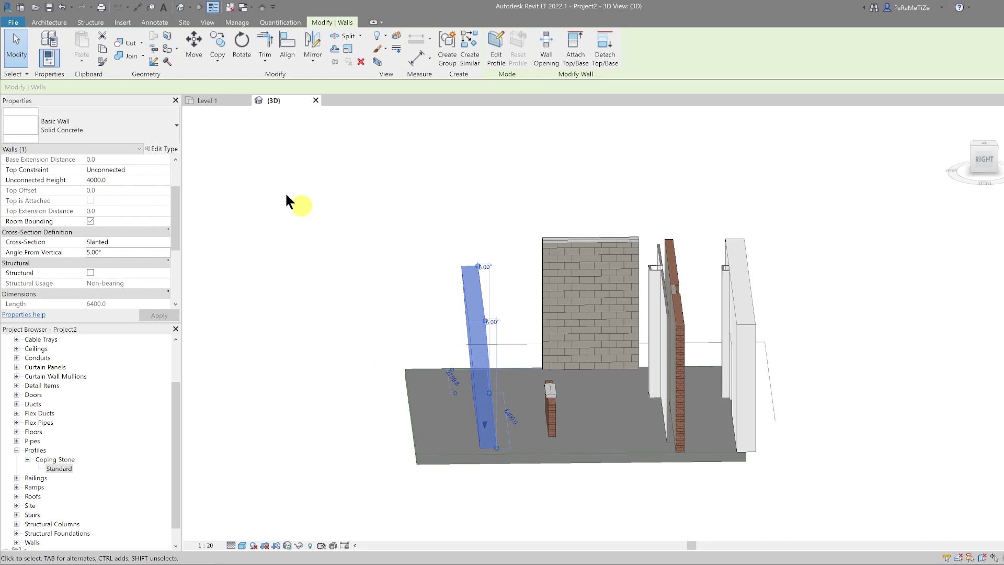
click(218, 100)
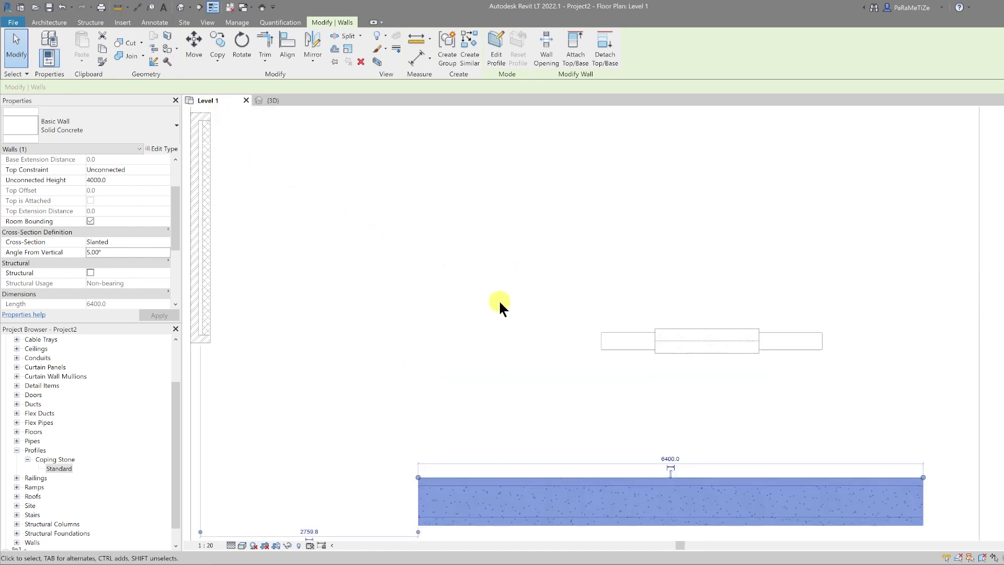
scroll(723, 418, up, 3)
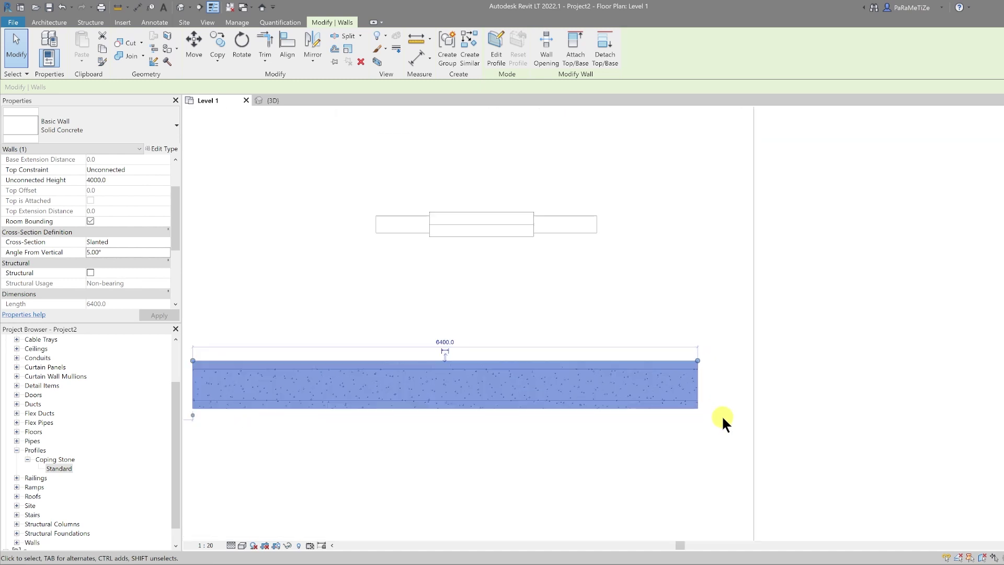
click(828, 393)
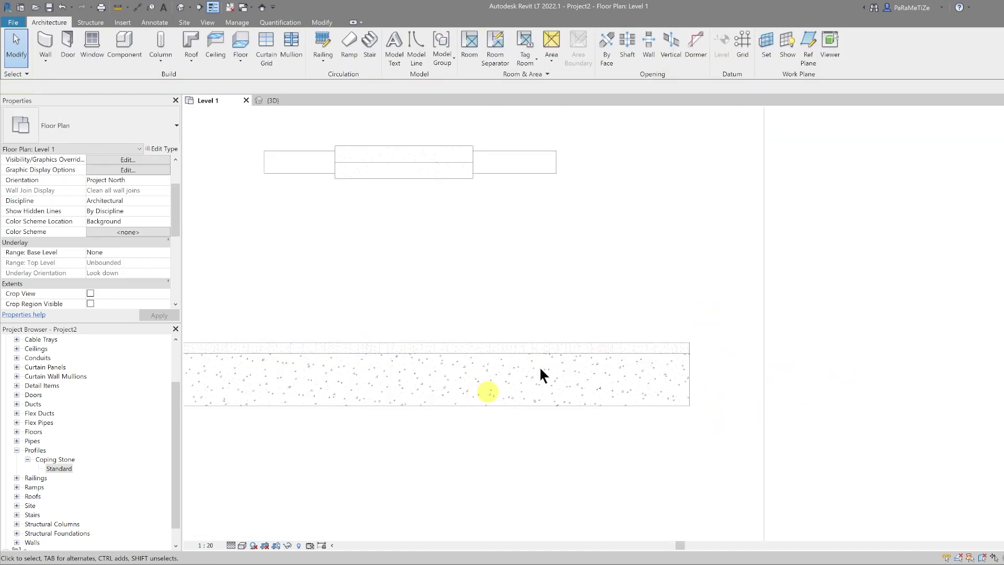
scroll(616, 350, up, 4)
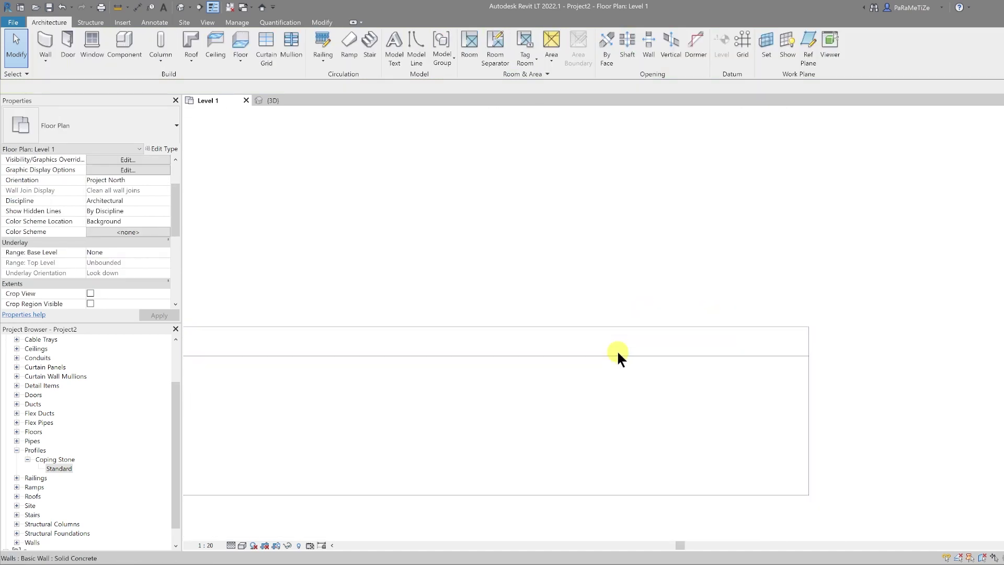
scroll(578, 378, down, 3)
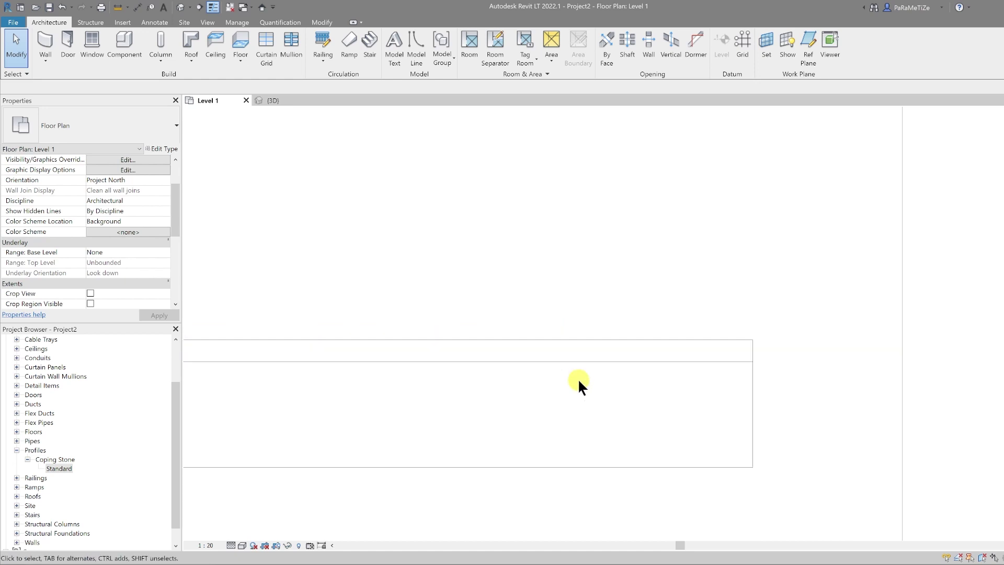
click(273, 100)
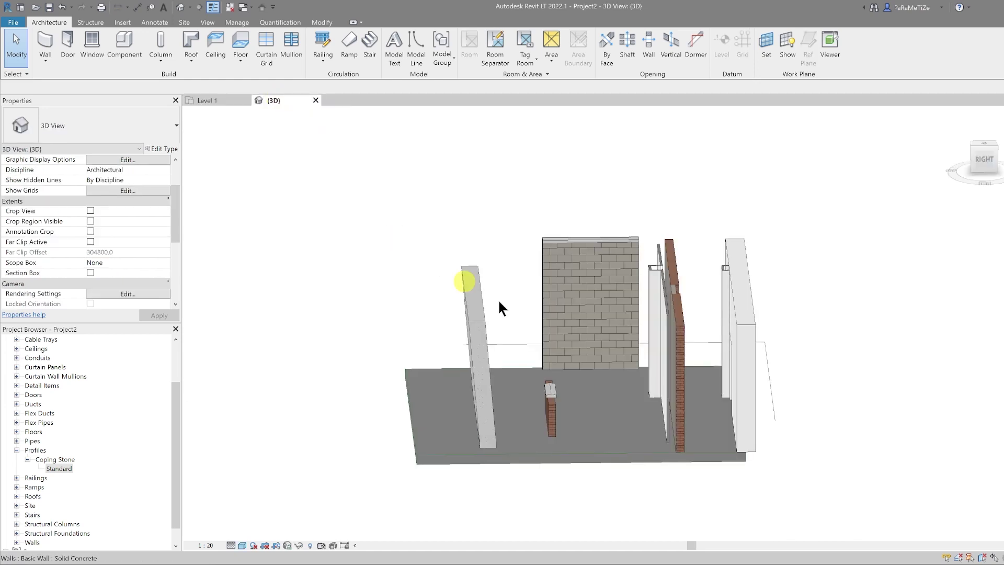
click(482, 322)
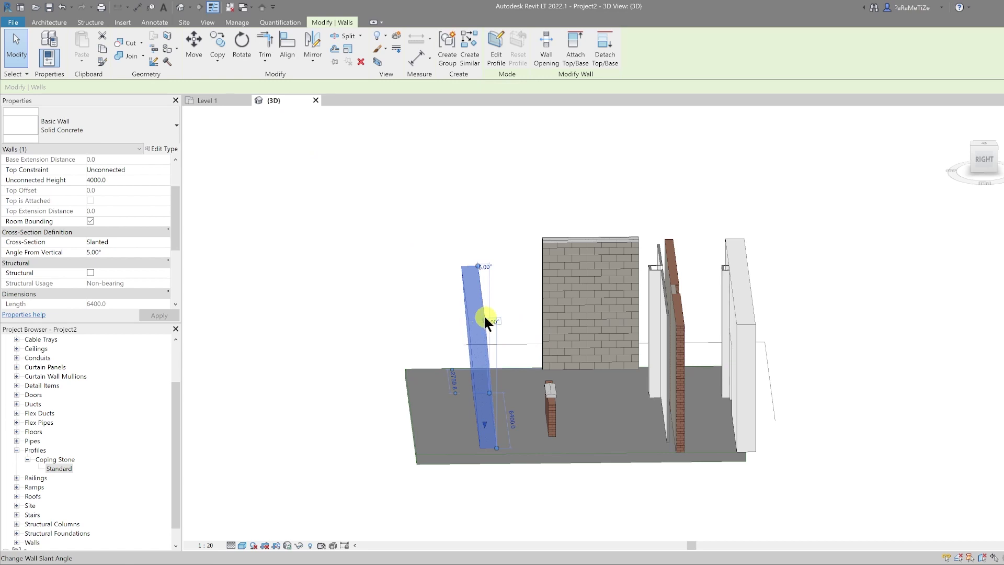
click(164, 242)
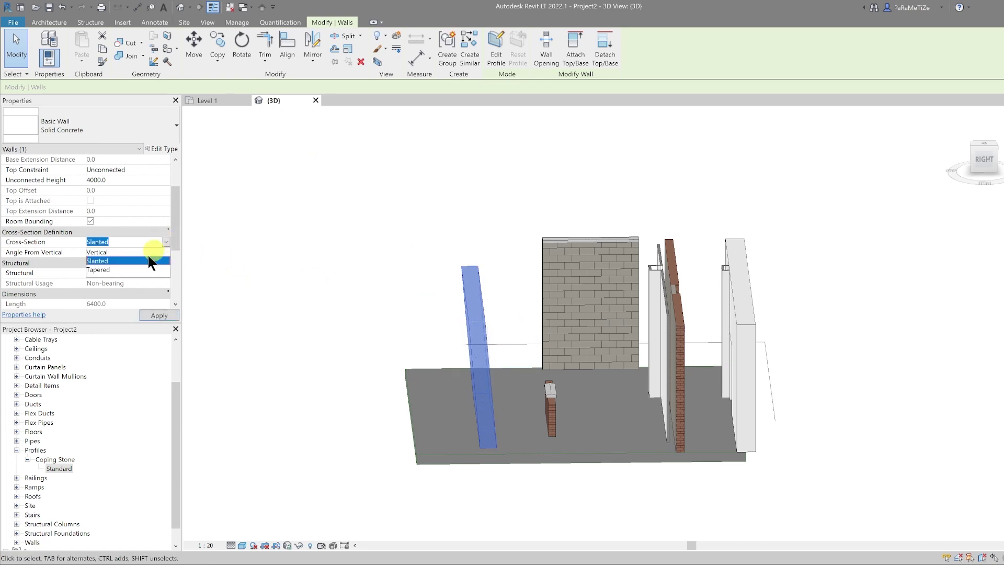
click(110, 269)
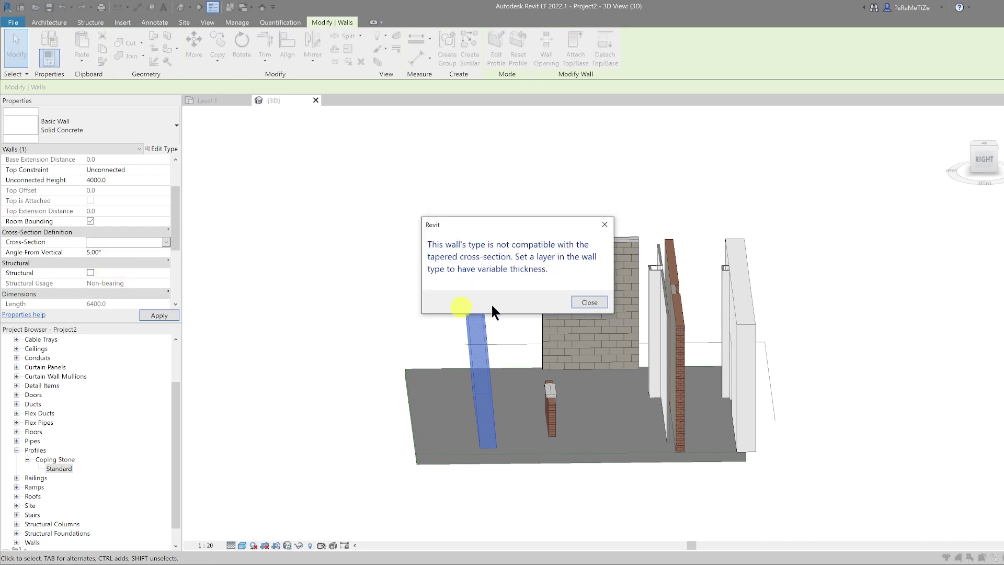
click(590, 303)
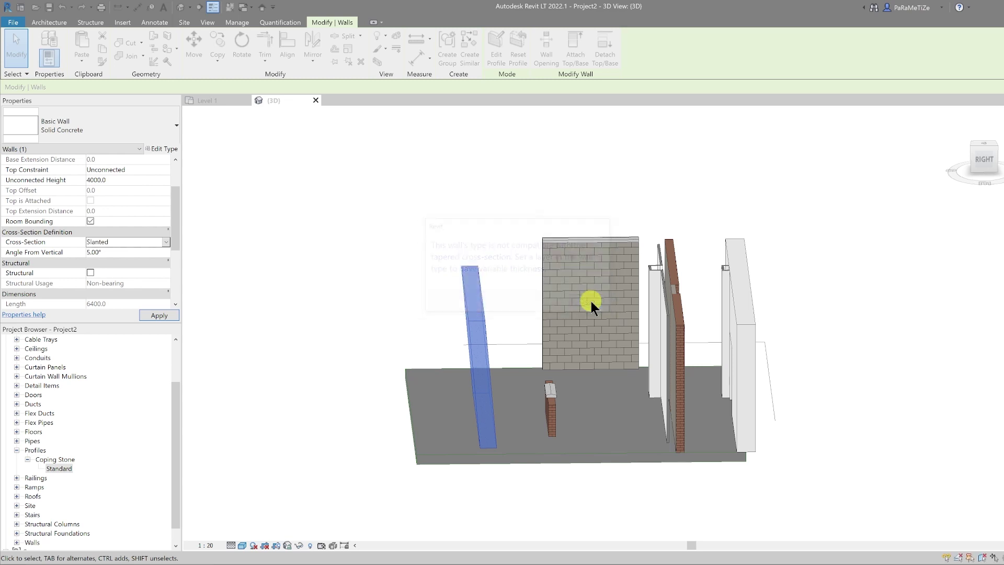
Mark the Solid Concrete type's Finish 2 concrete layer as variable thickness
click(162, 148)
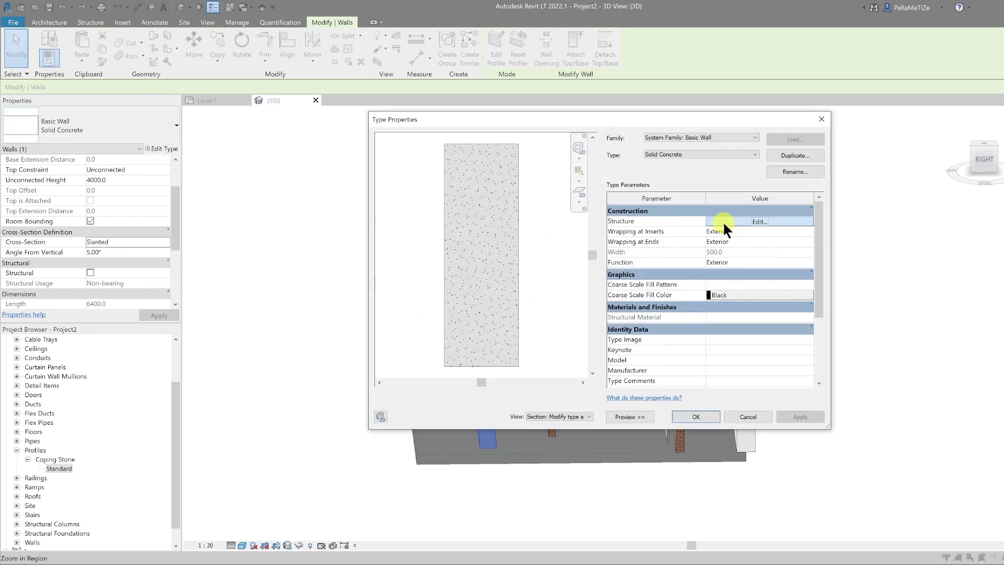
click(722, 220)
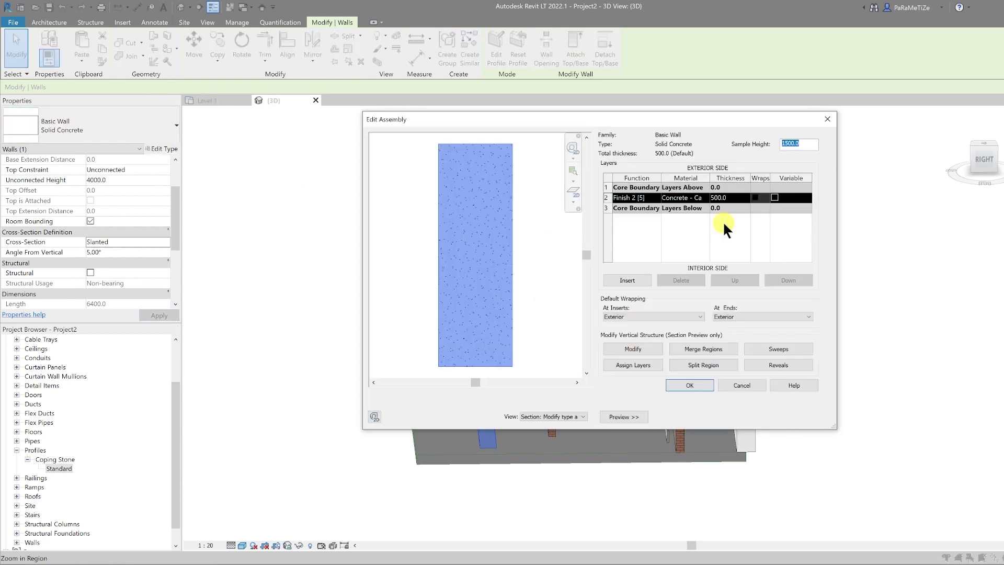
click(774, 197)
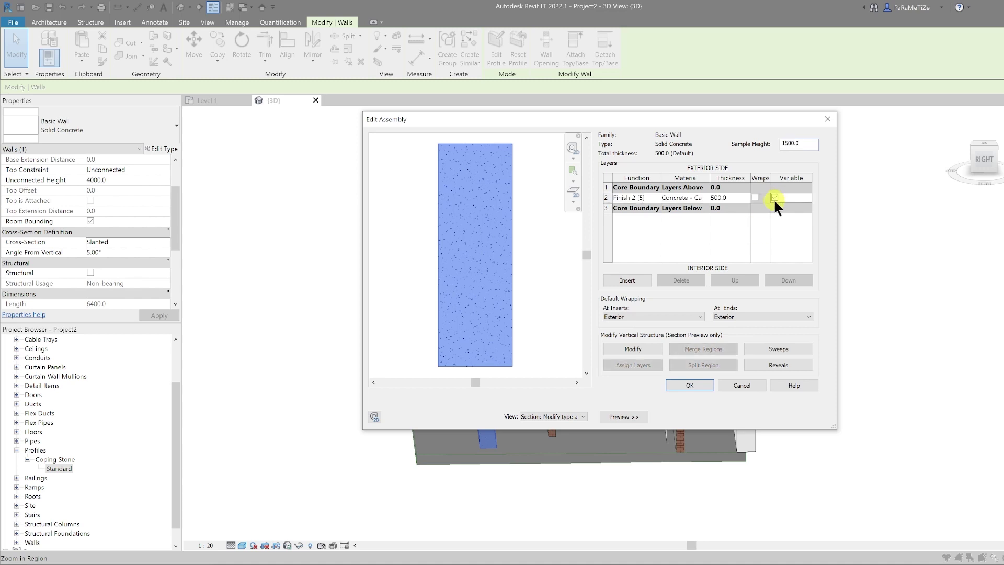
click(690, 385)
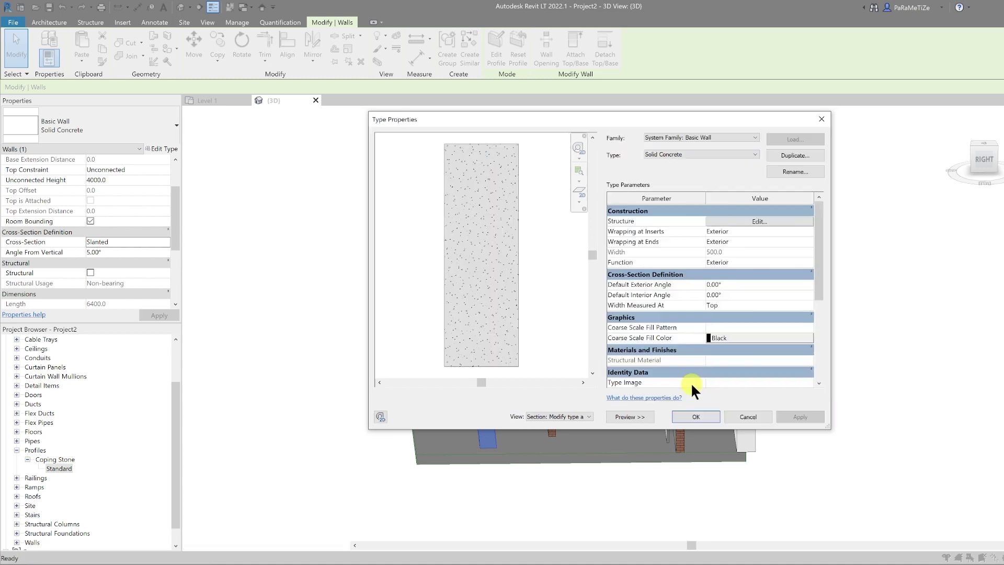
click(697, 415)
Change the concrete wall's cross-section to Tapered
click(166, 241)
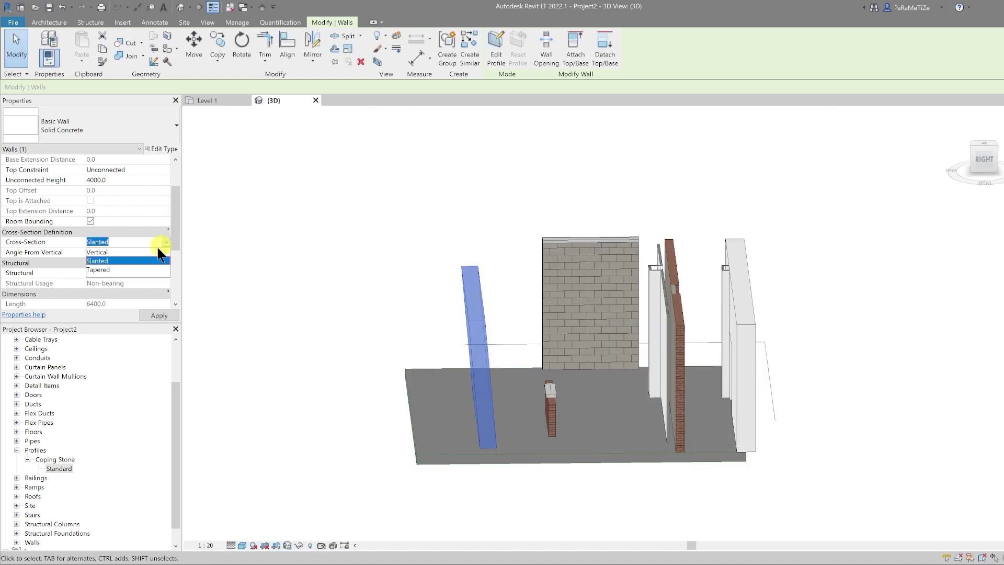
click(108, 269)
click(166, 317)
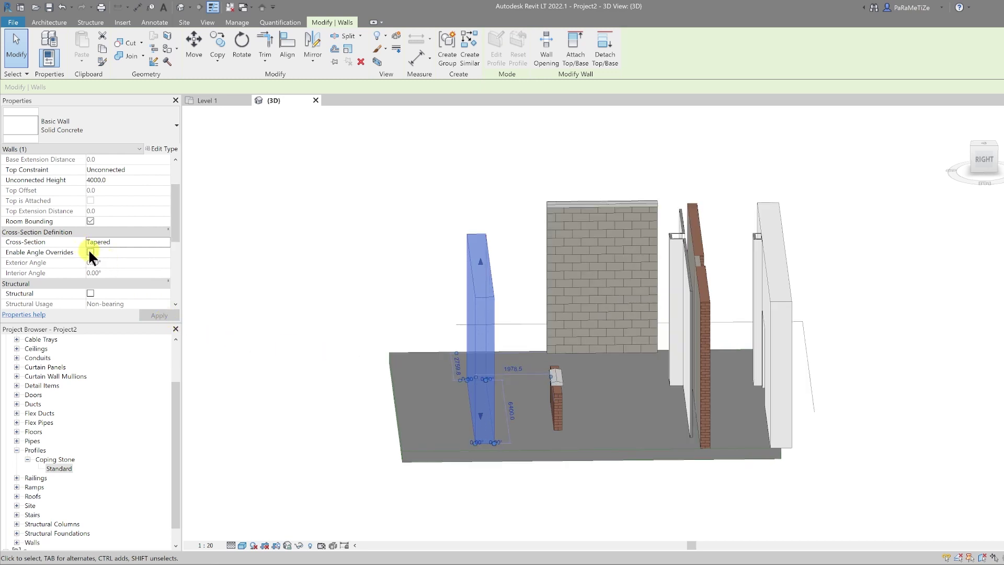
Drag the face-angle grips with an instance override, angling the faces about 9.54° and 7°
scroll(500, 445, up, 5)
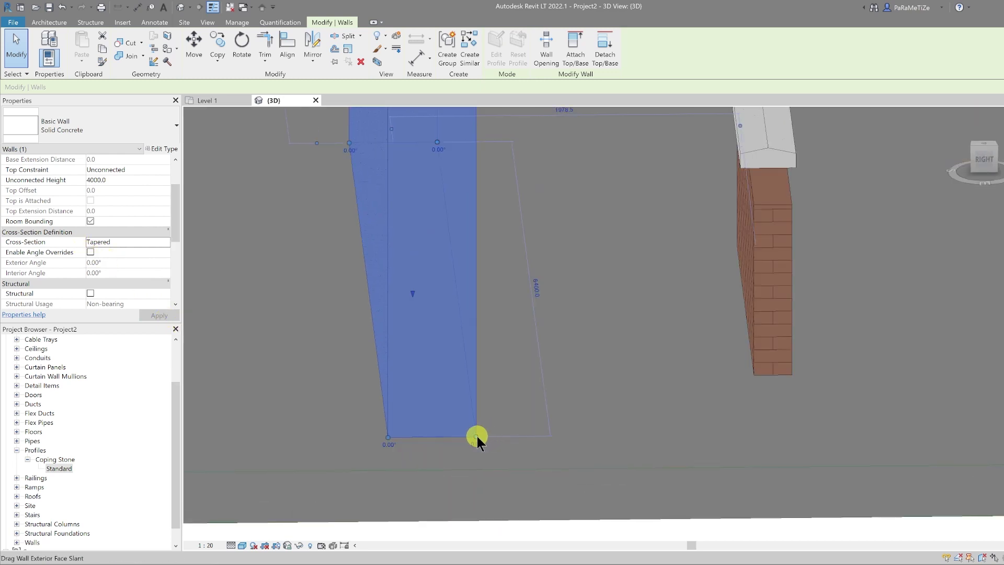
key(l)
key(i)
drag(512, 434, 562, 431)
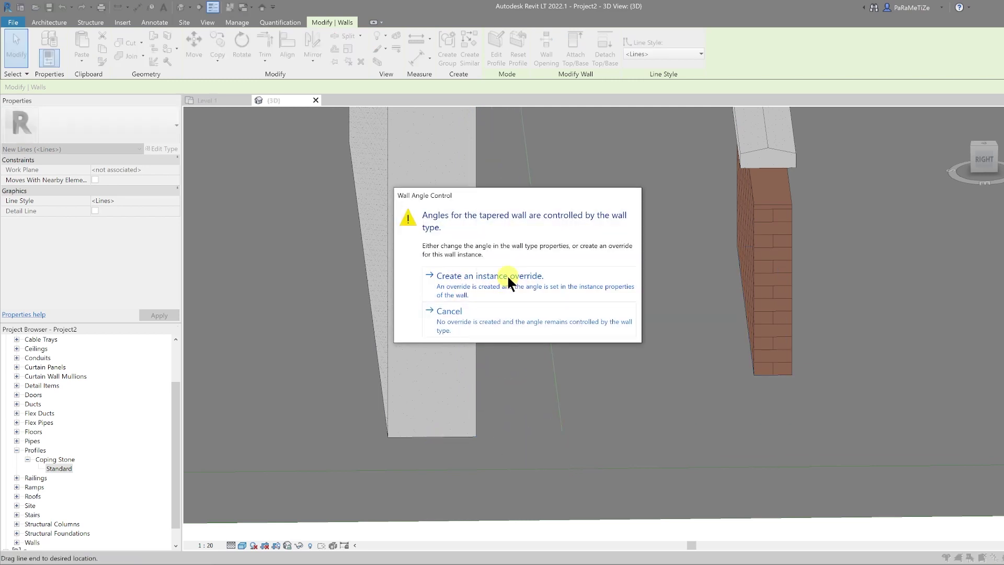
click(507, 275)
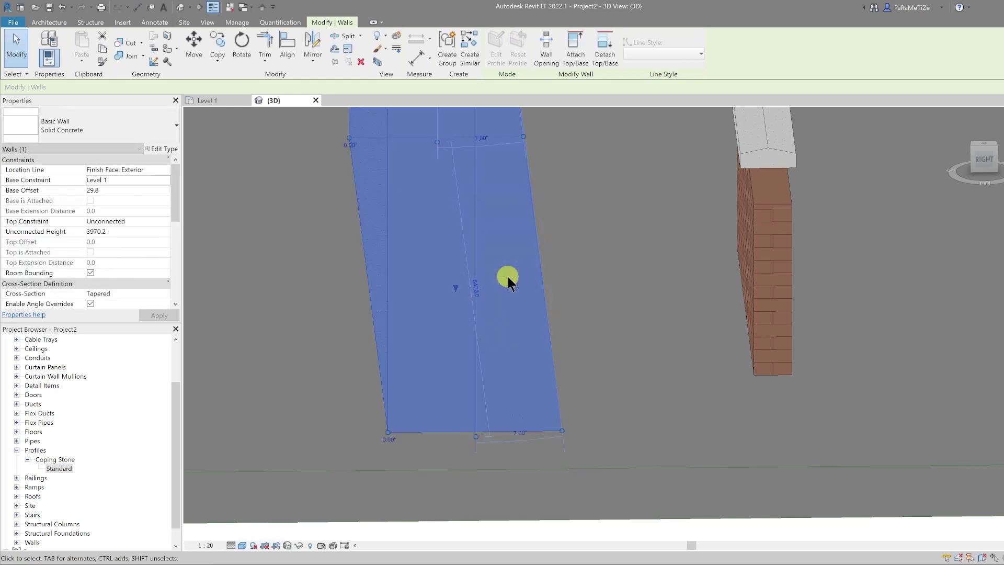
drag(415, 427, 325, 425)
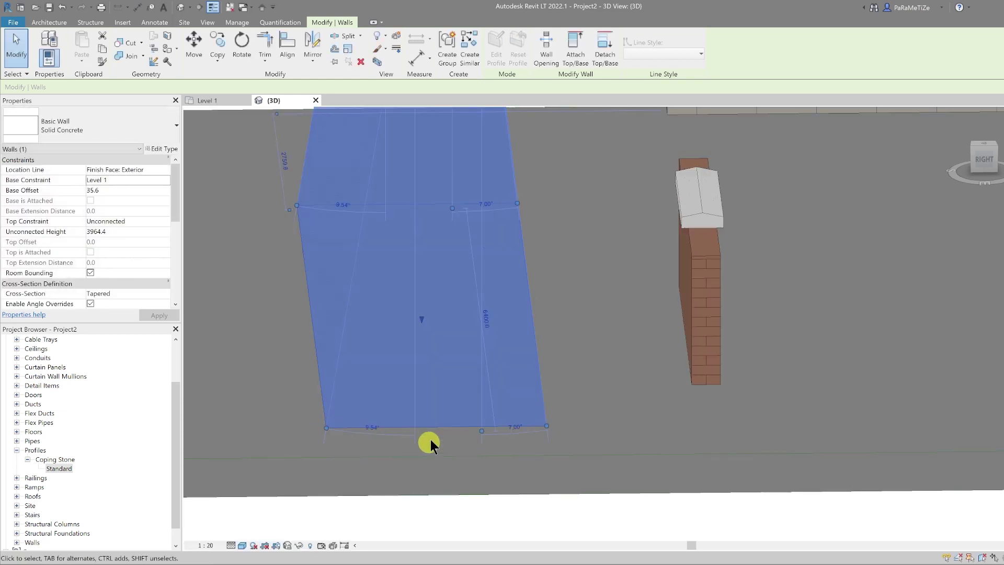
Undo the grip edits and override both exterior and interior face angles to 5°
click(62, 7)
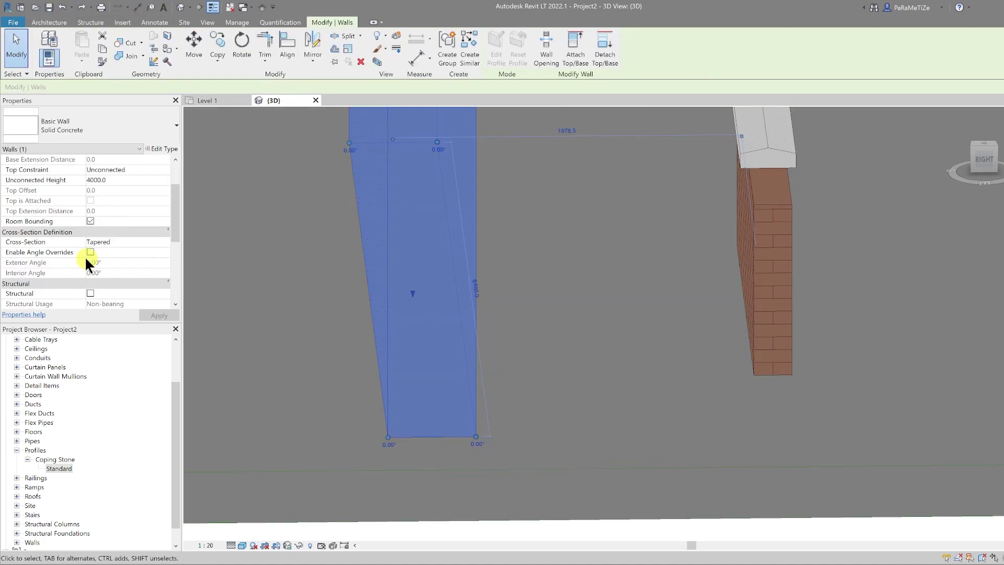
click(89, 251)
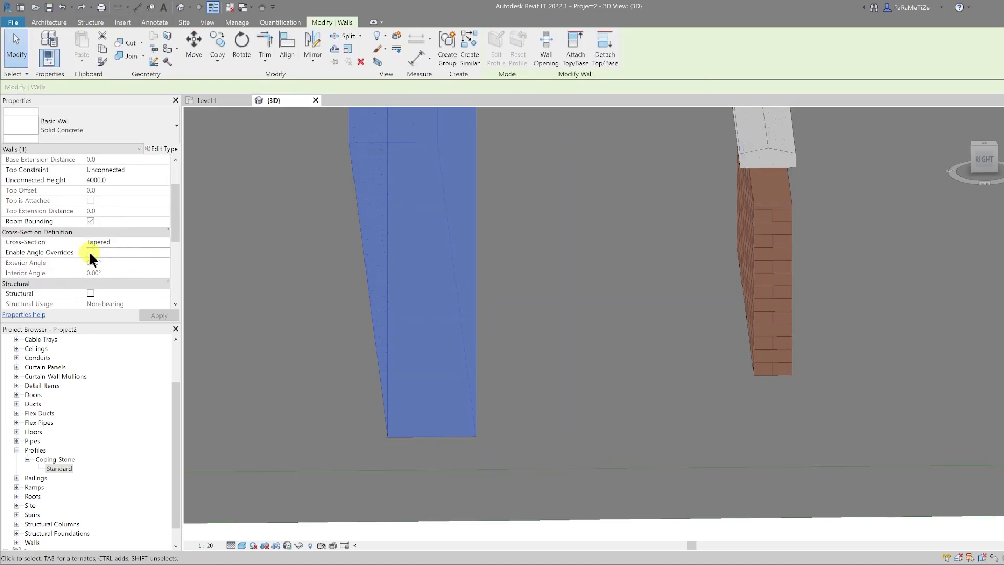
click(144, 263)
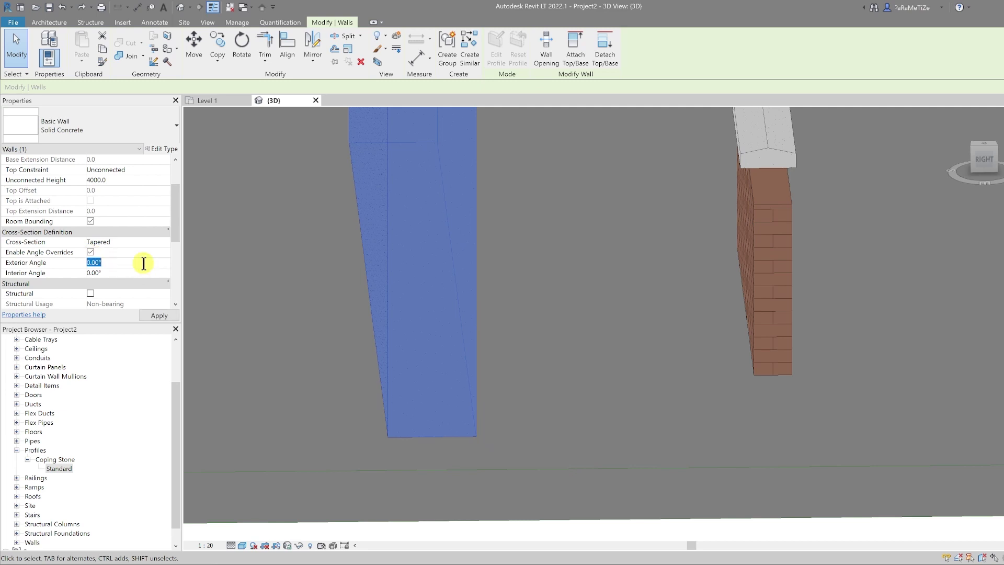
text(5)
click(131, 272)
text(5)
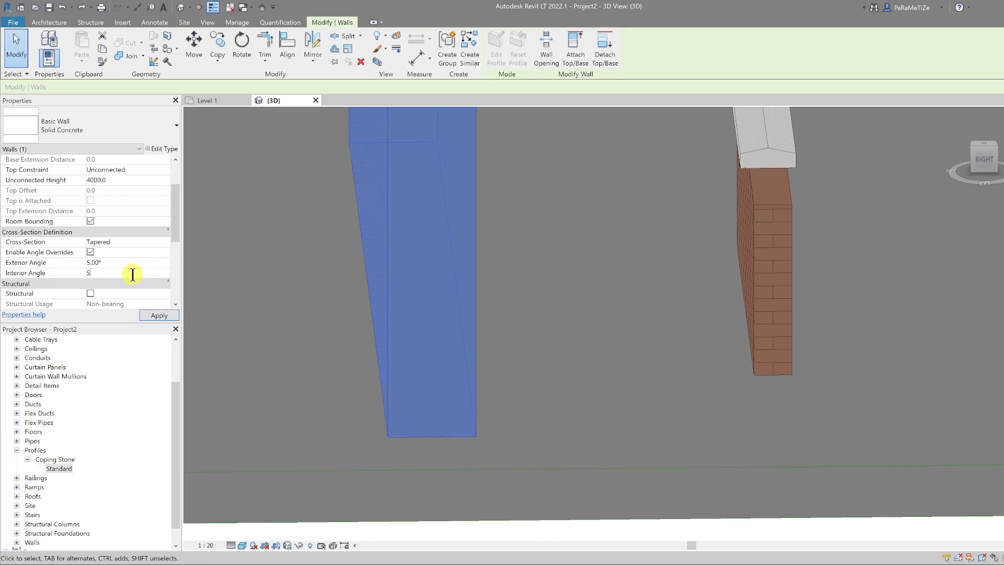
click(165, 313)
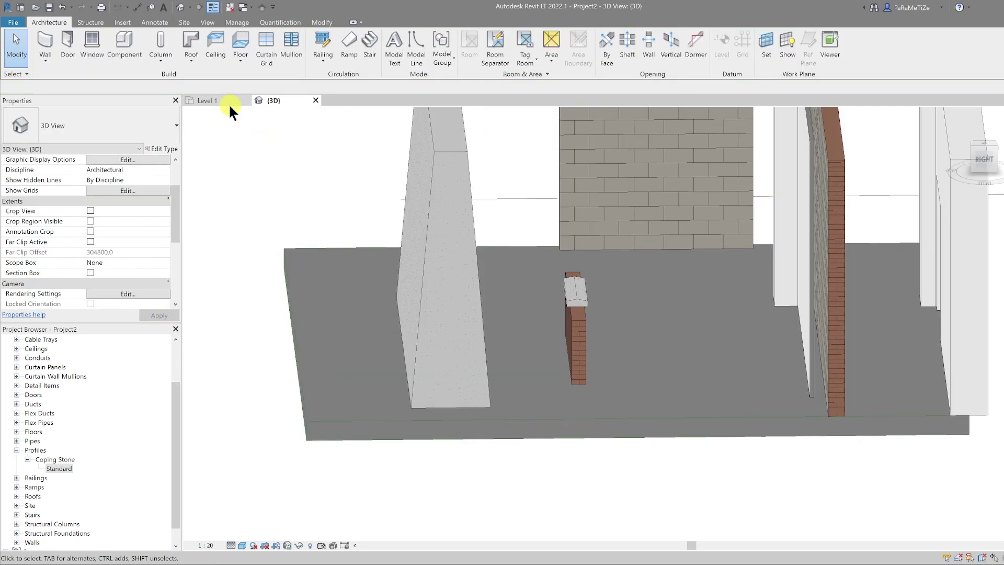
Open the Level 1 floor plan and zoom to see the tapered wall among the layout
click(218, 100)
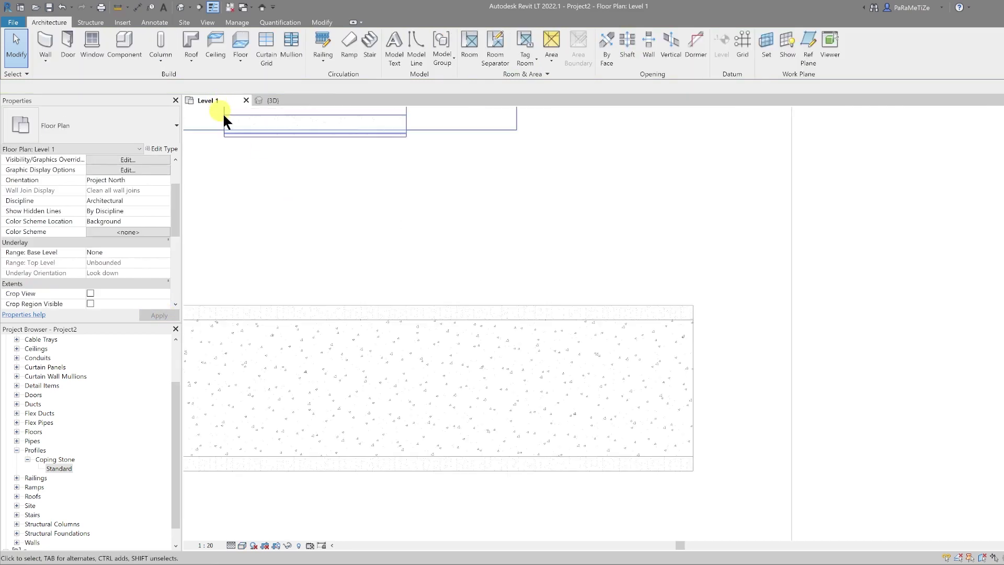
scroll(632, 341, down, 4)
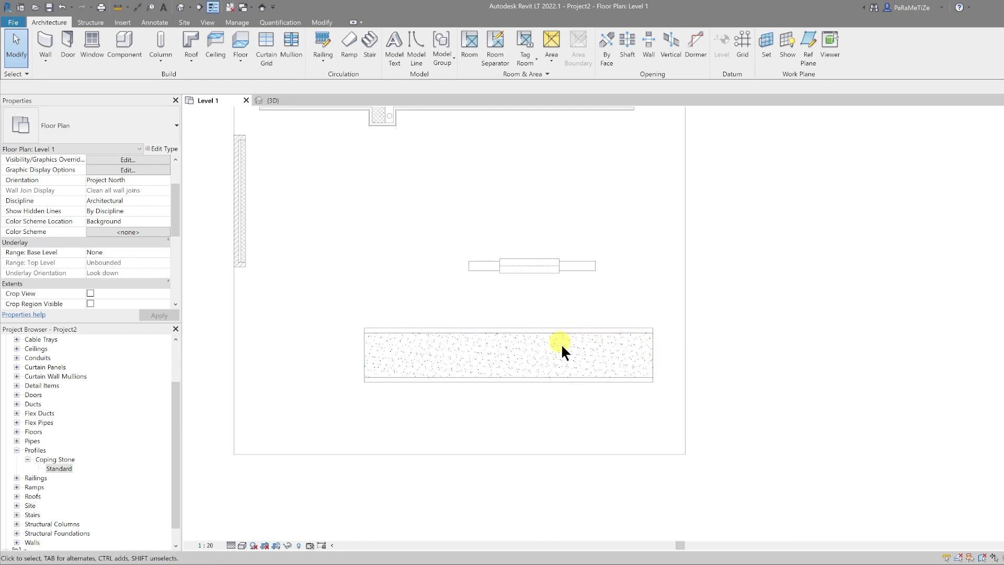
scroll(558, 332, up, 6)
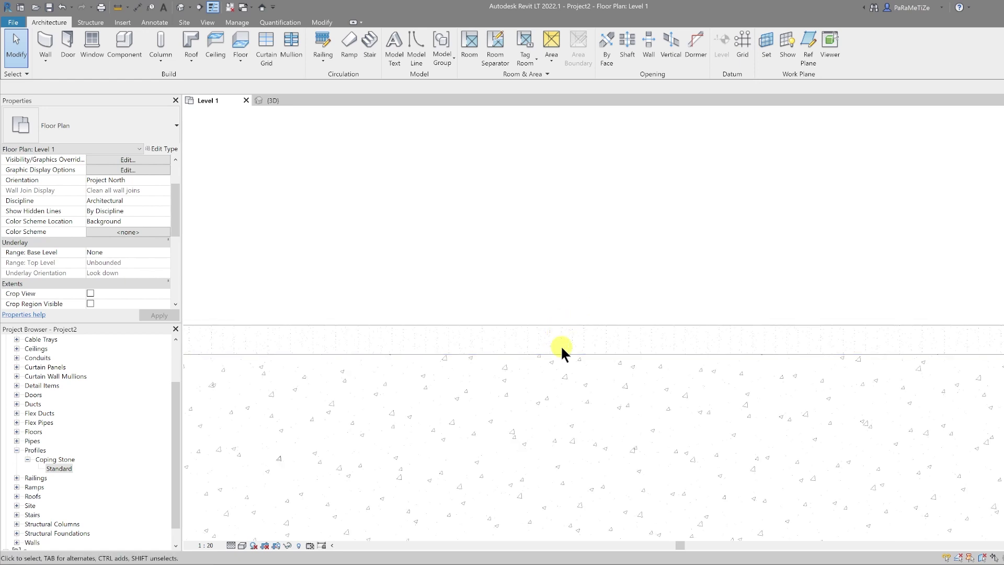
scroll(570, 334, down, 10)
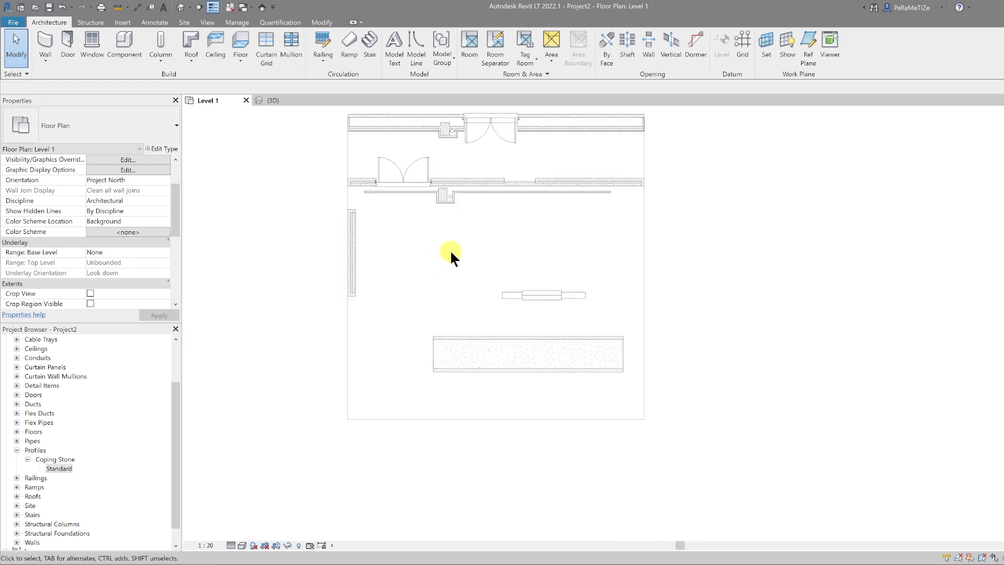
Place another Doors_ExtDbl_1 double door in the concrete wall via Create Similar
click(464, 139)
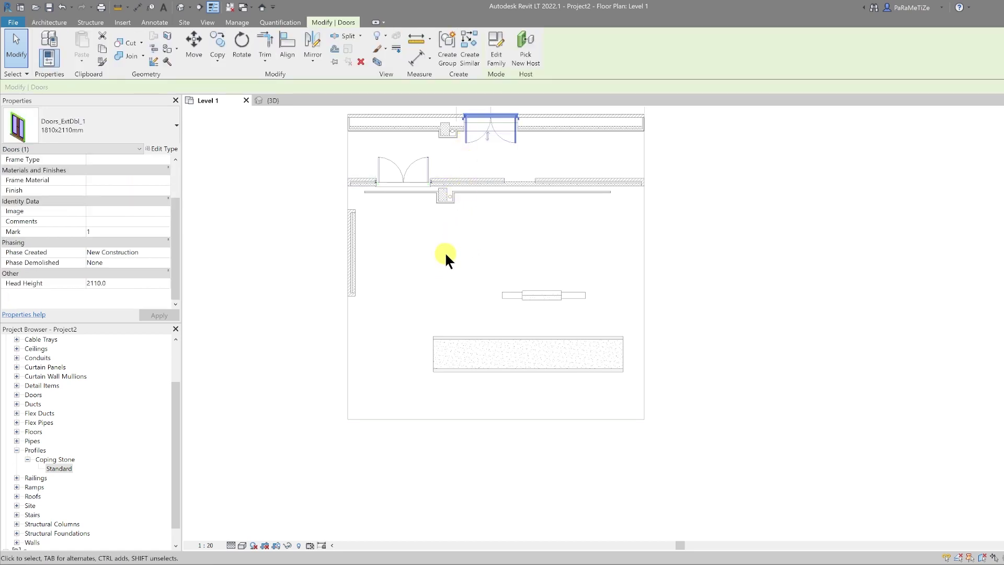
click(466, 59)
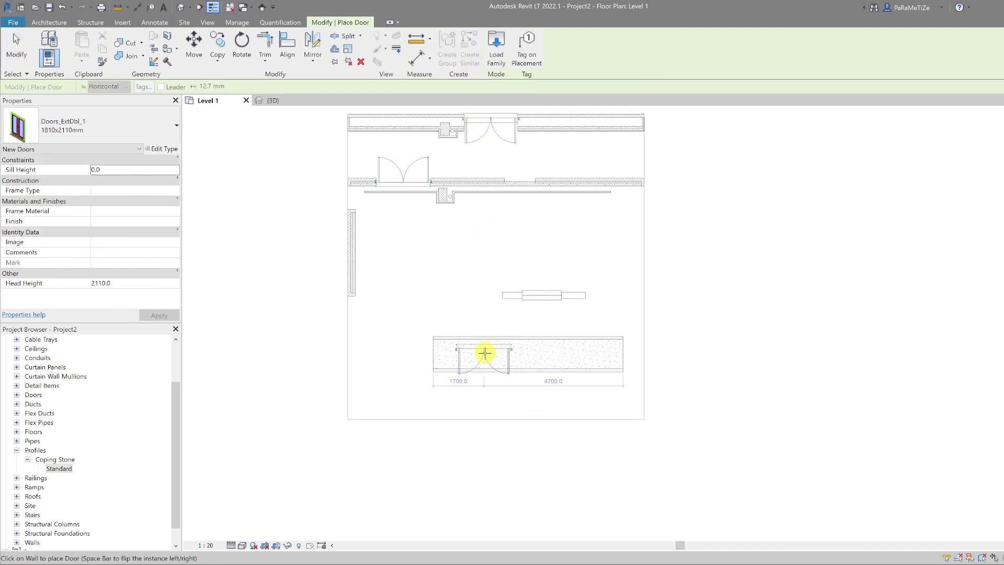
click(485, 353)
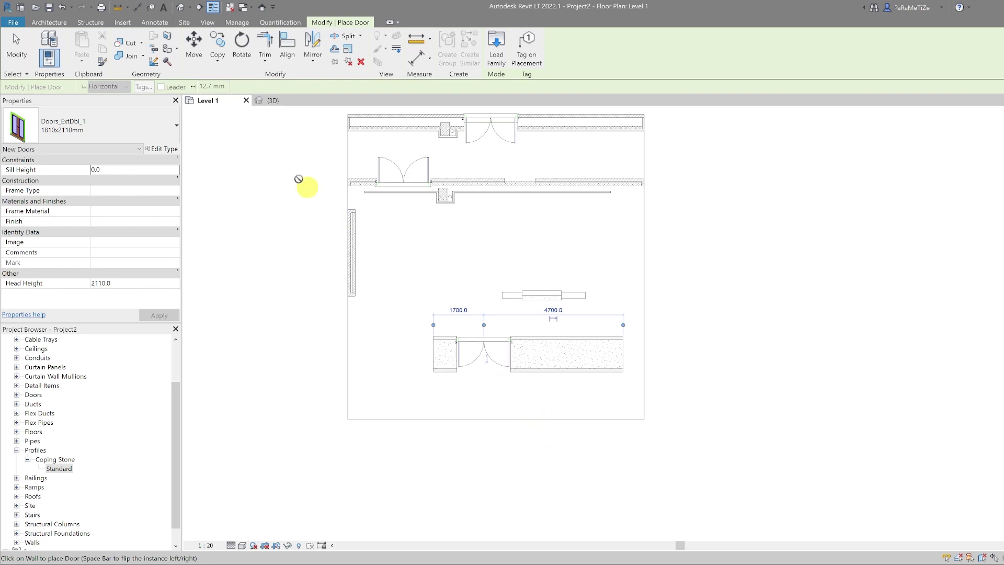
Switch to the 3D view and orbit to inspect the placed double door
click(280, 99)
shift+middle_drag(359, 437, 496, 412)
key(Escape)
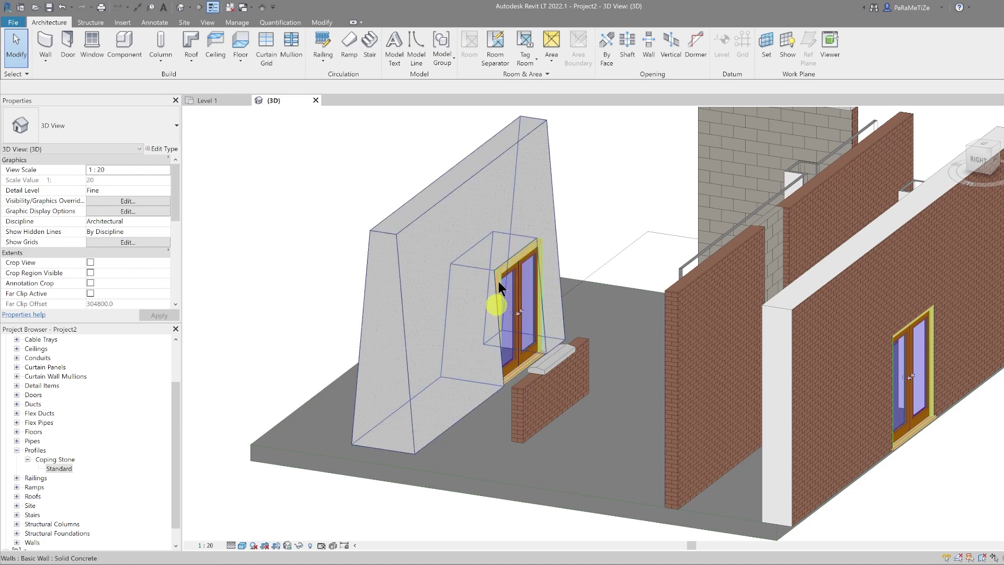
Zoom to the double door in 3D and slide it along the tapered wall
scroll(498, 286, up, 10)
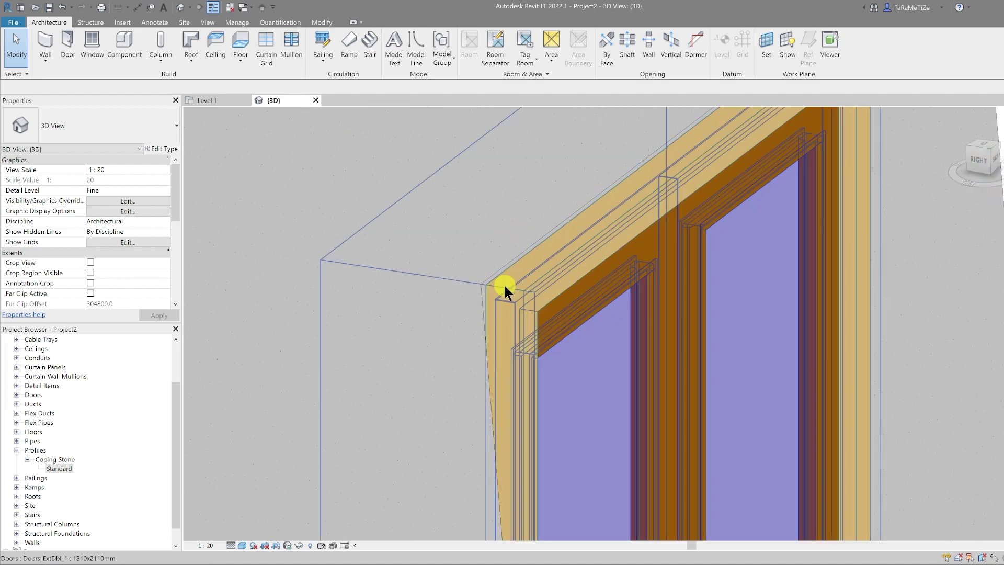
click(505, 286)
shift+middle_drag(481, 300, 549, 320)
scroll(605, 260, down, 2)
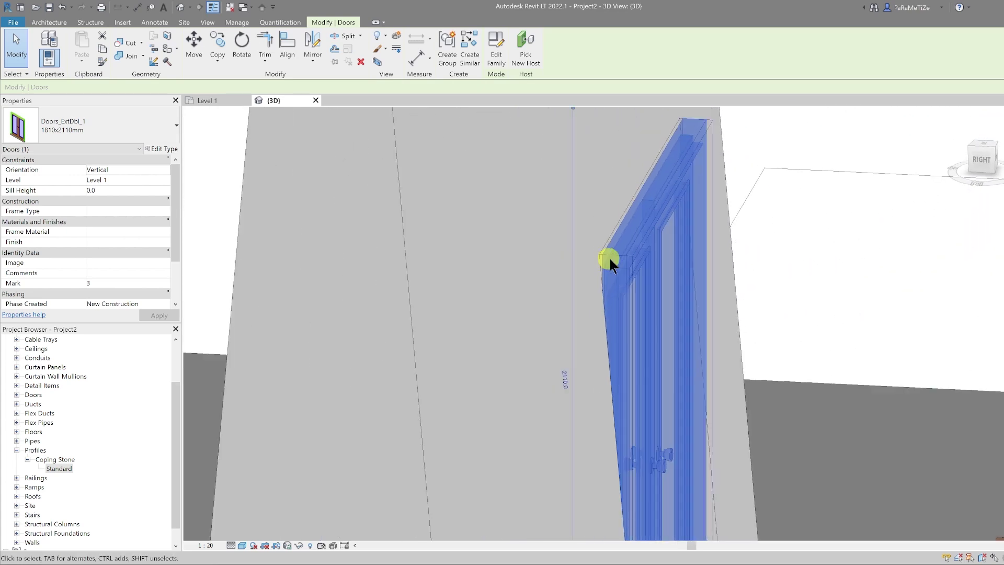
scroll(609, 259, down, 4)
shift+middle_drag(477, 312, 610, 291)
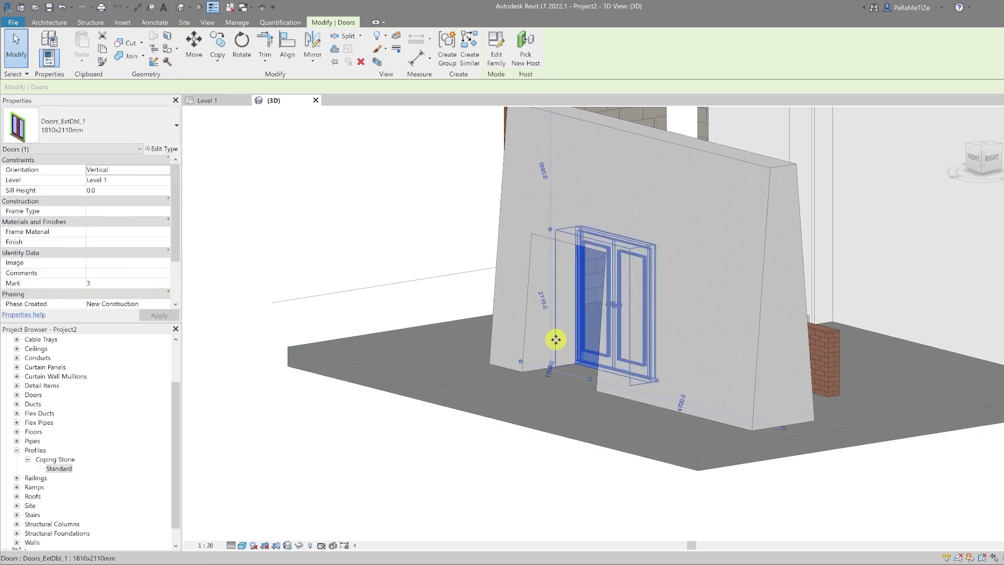
drag(555, 339, 563, 338)
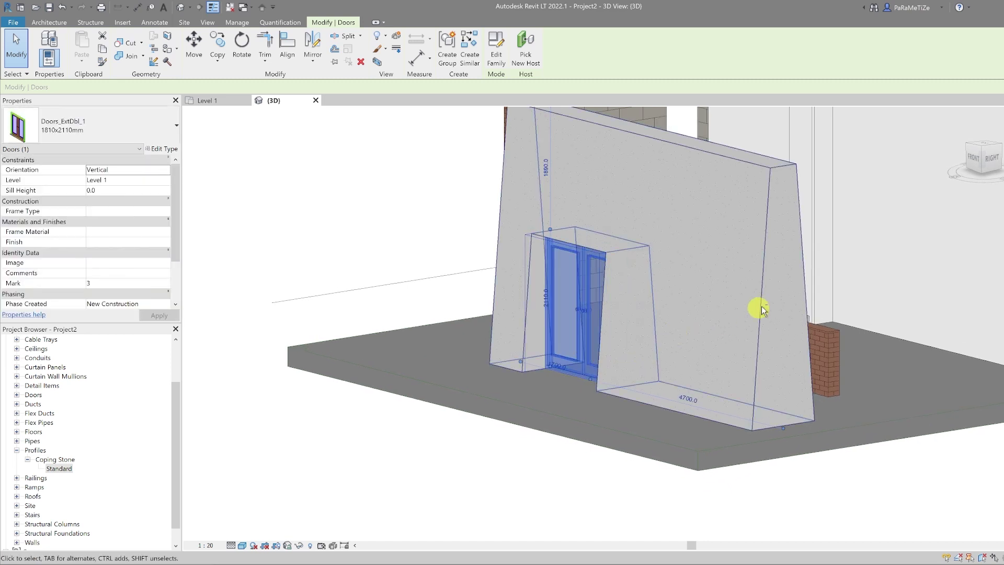
Deselect the door and orbit and pan to review it in the wall opening
shift+middle_drag(697, 306, 746, 347)
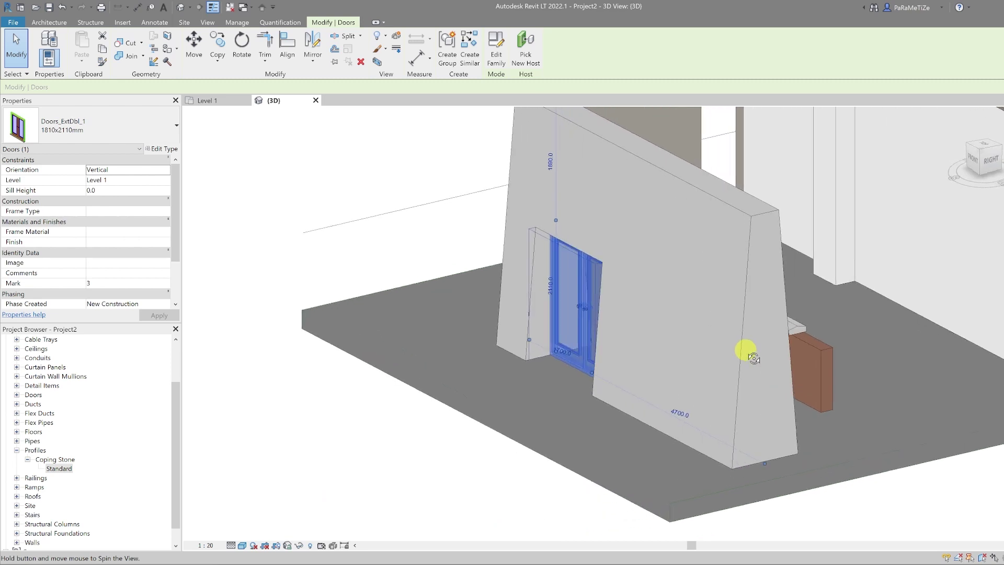
click(430, 429)
shift+middle_drag(431, 433, 348, 426)
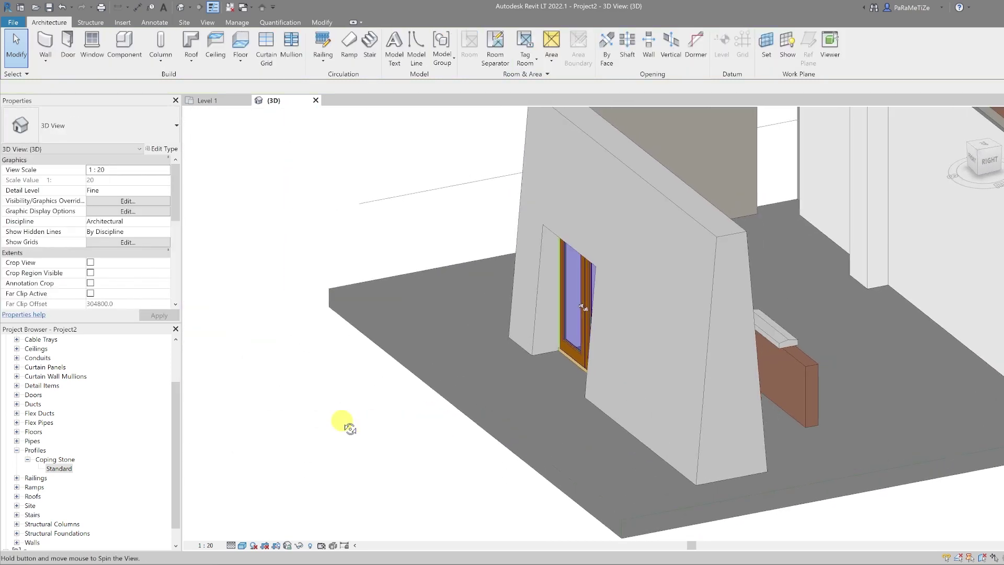
scroll(551, 472, down, 5)
scroll(548, 474, up, 5)
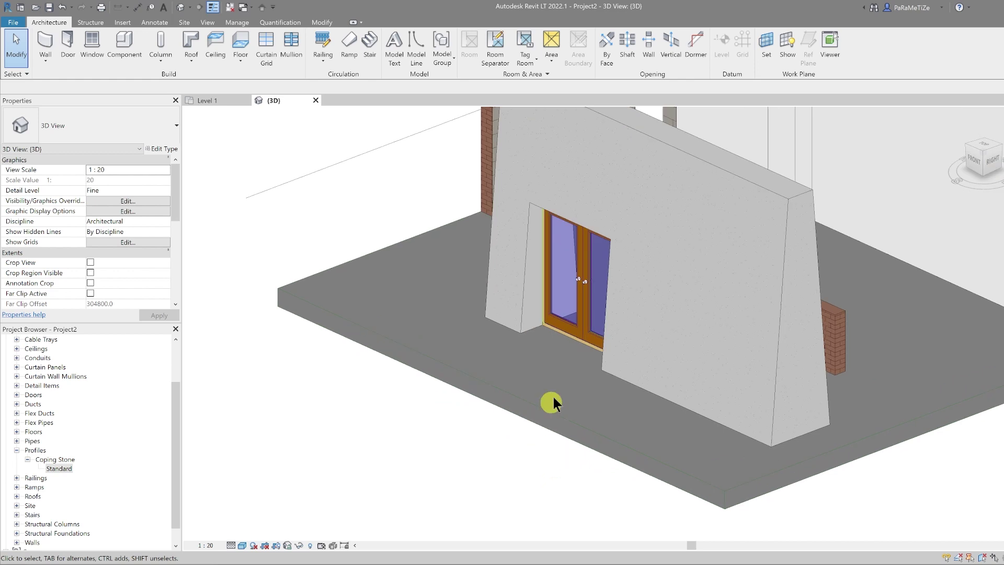
middle_drag(552, 398, 494, 433)
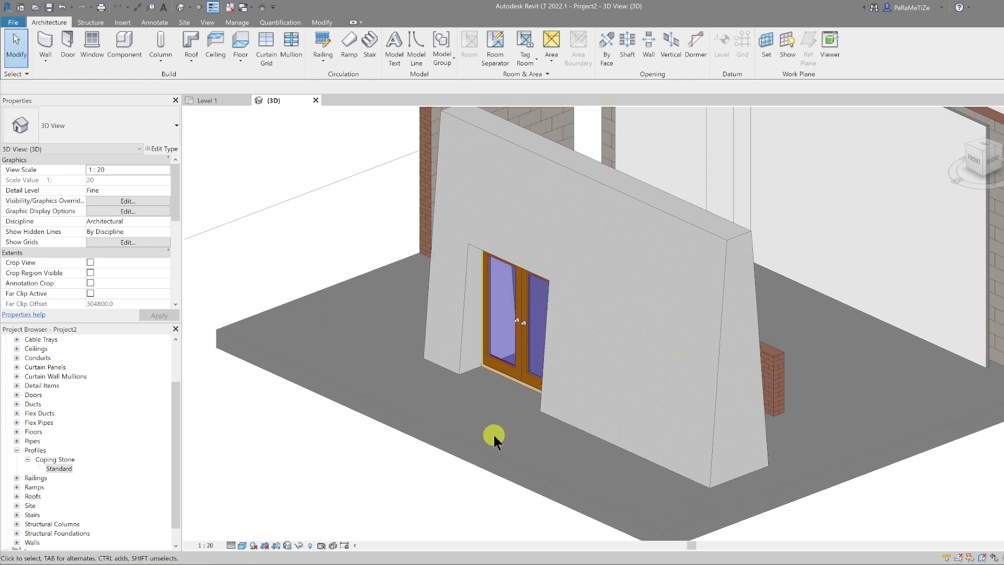